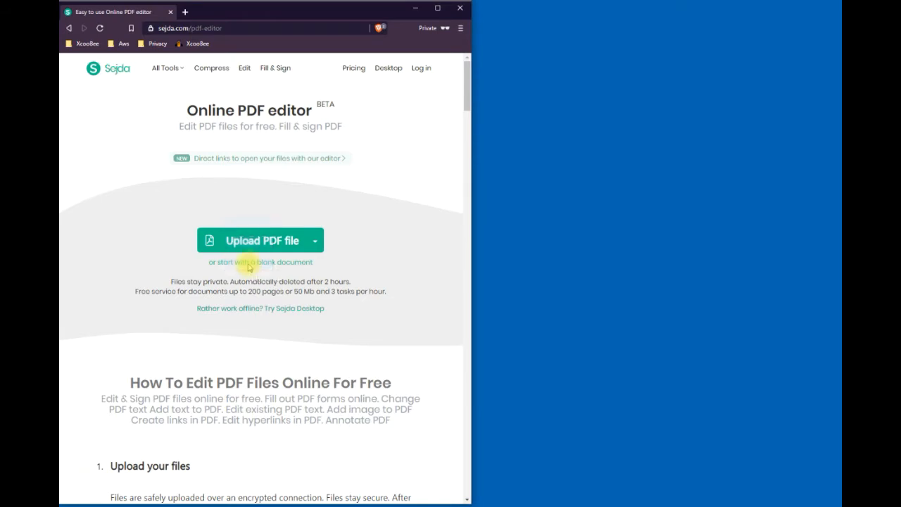
- Look through the takeout menu PDF, examining the drinks, ordering notes, sandwiches, soups and other items on its pages
scroll(330, 288, "up", 2)
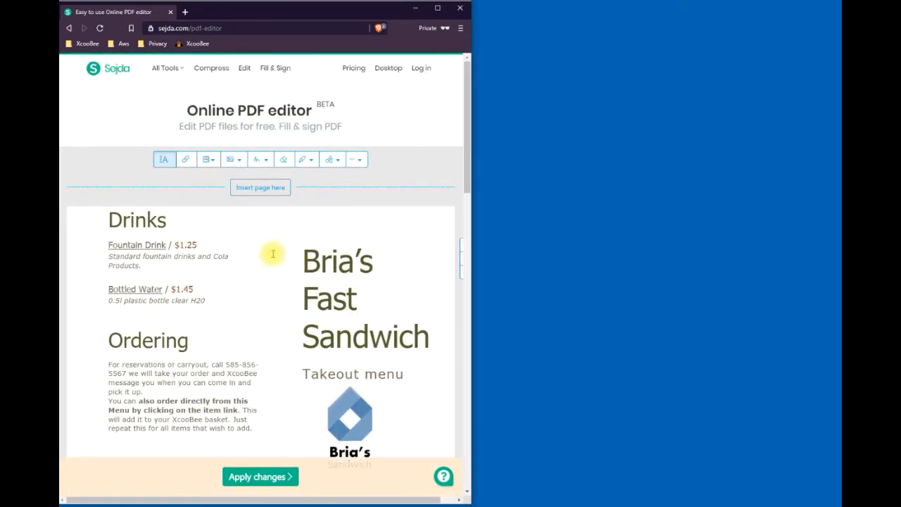
scroll(268, 248, "down", 3)
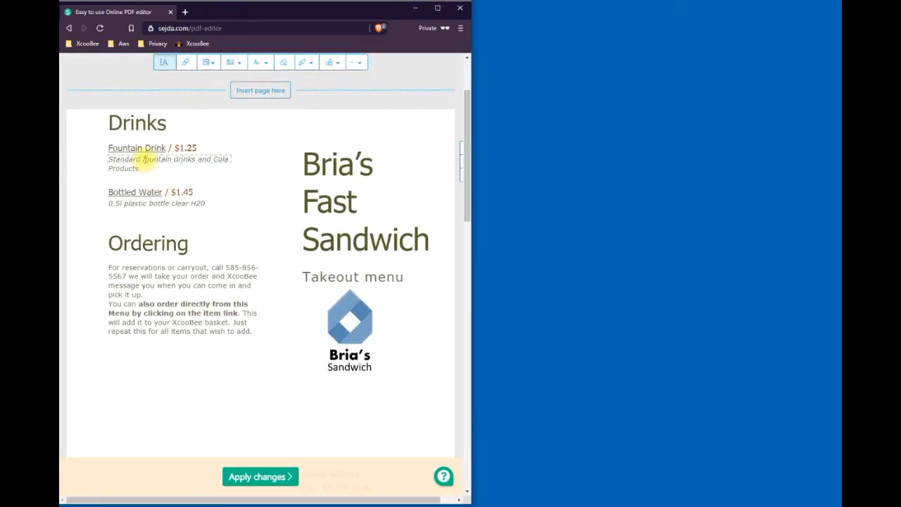
scroll(200, 239, "down", 15)
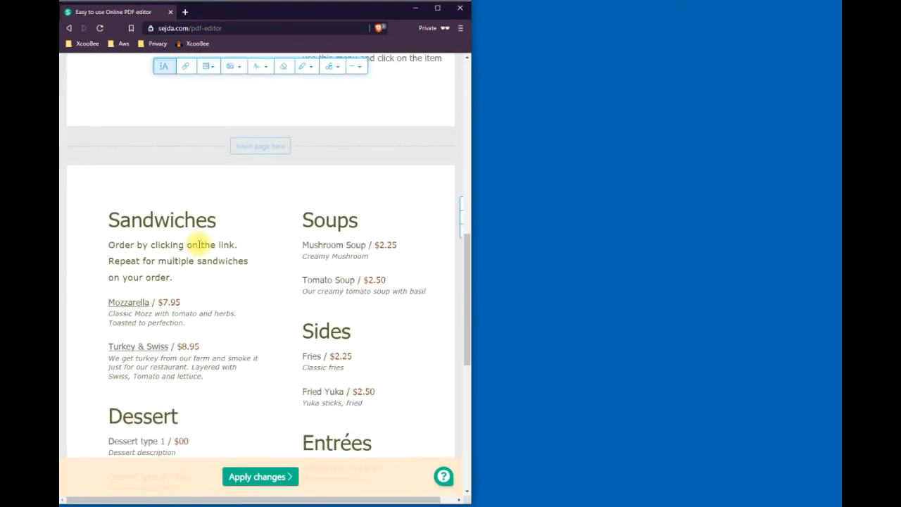
scroll(218, 298, "down", 2)
scroll(218, 292, "up", 14)
scroll(220, 287, "up", 1)
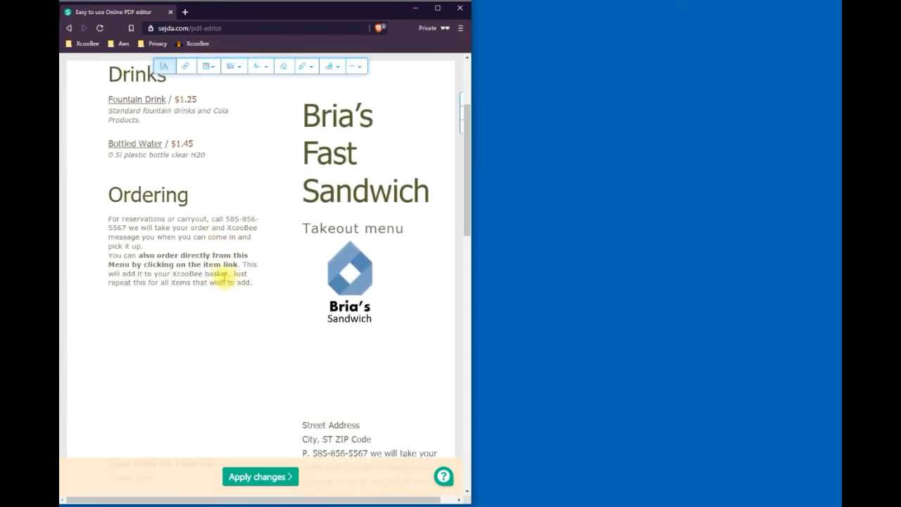
scroll(219, 276, "down", 3)
scroll(219, 276, "up", 5)
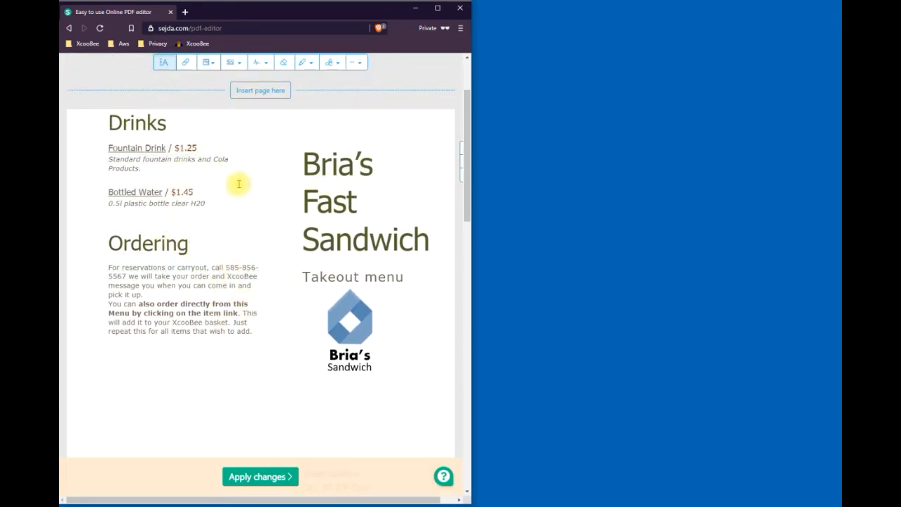
scroll(247, 197, "up", 3)
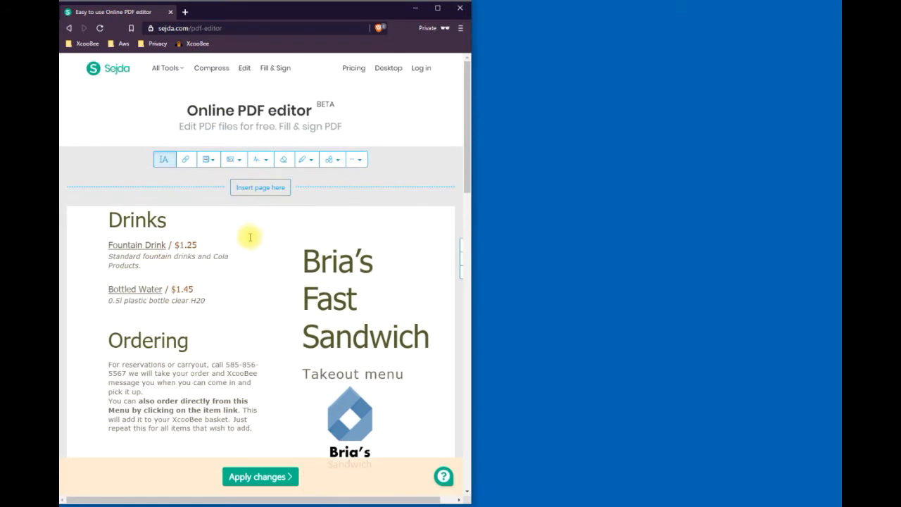
scroll(250, 237, "down", 1)
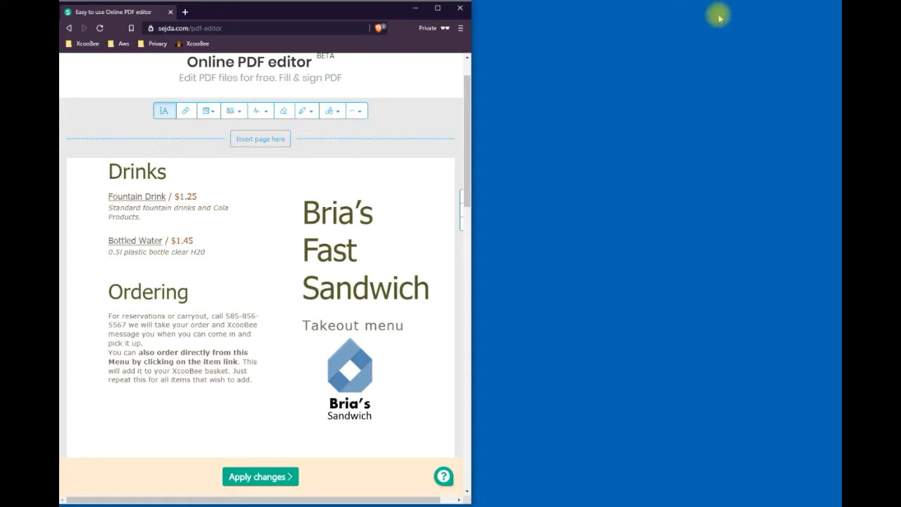
- Bring up the XcooBee projects window and fit it into the free half of the desktop beside the PDF editor
left_click(791, 2)
left_click_drag(842, 21, 695, 16)
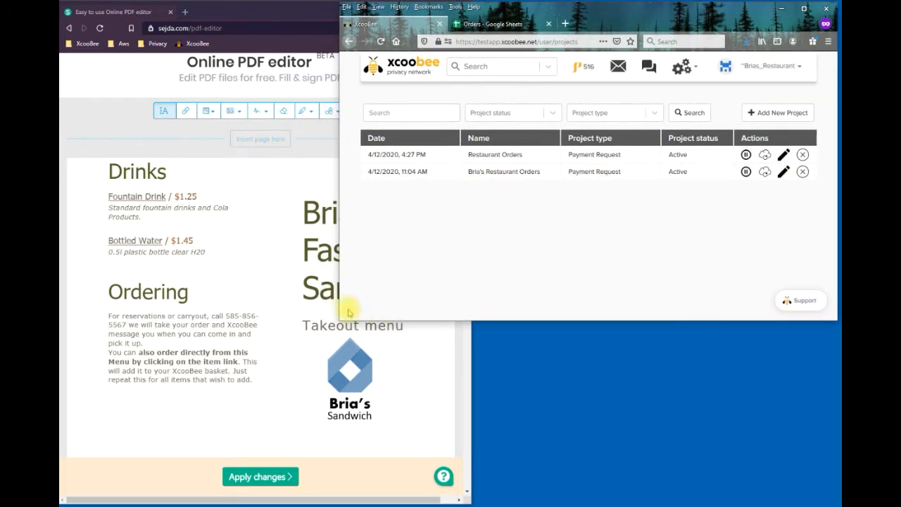
left_click_drag(341, 321, 474, 501)
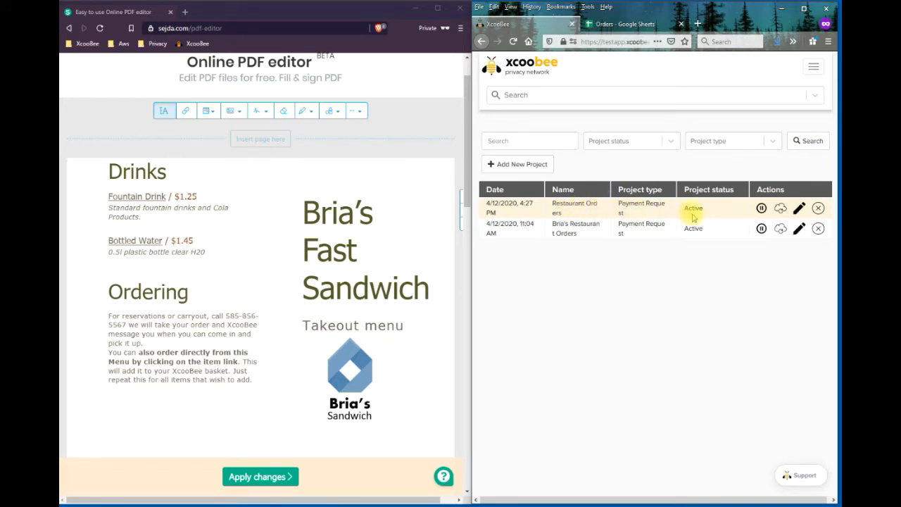
- Open the URL of the Restaurant Orders payment project and expand its options
left_click(781, 209)
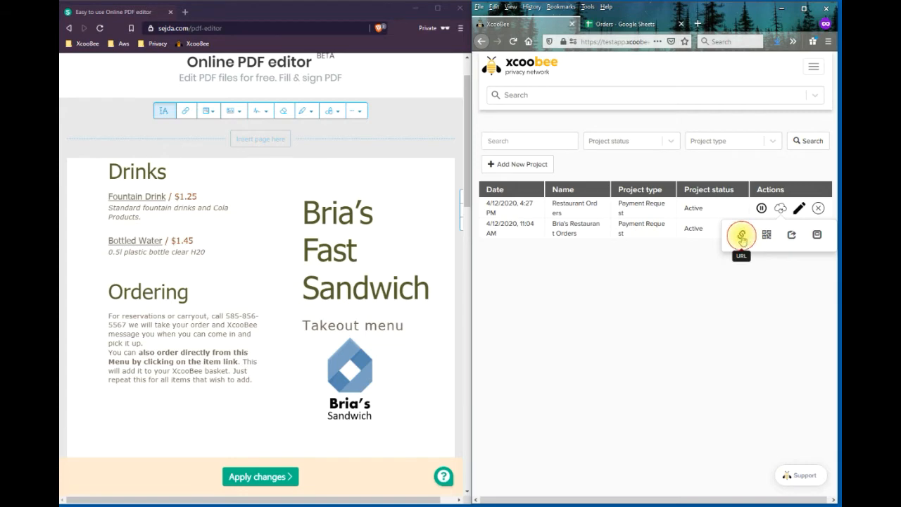
left_click(741, 237)
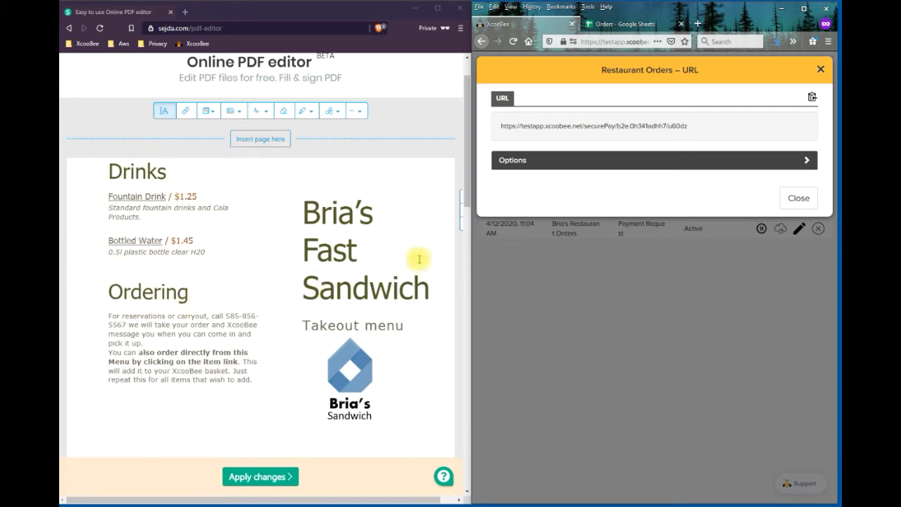
left_click(807, 162)
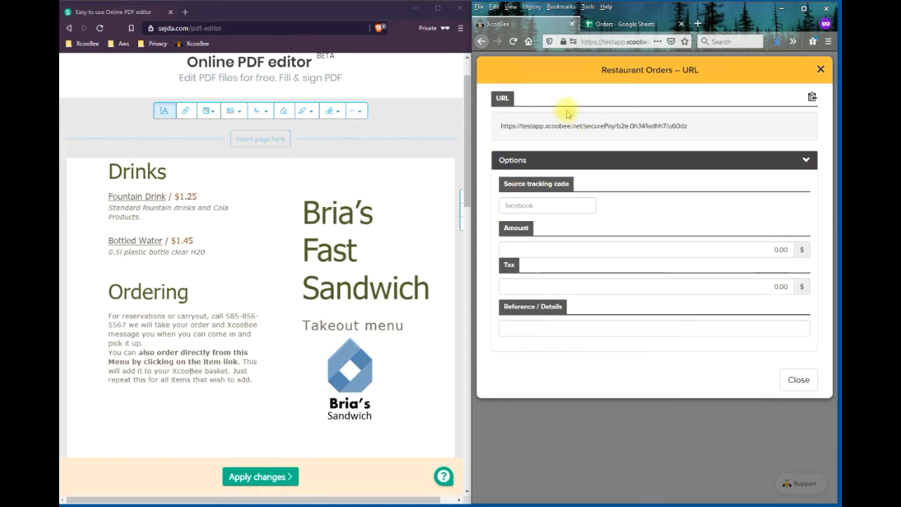
- In the PDF editor, add a link area over the Fountain Drink line under Drinks
left_click(184, 113)
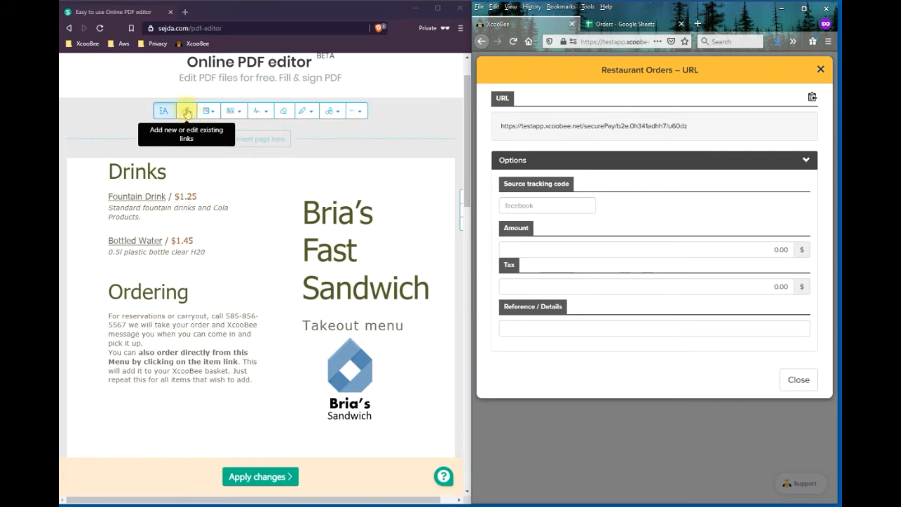
left_click(188, 113)
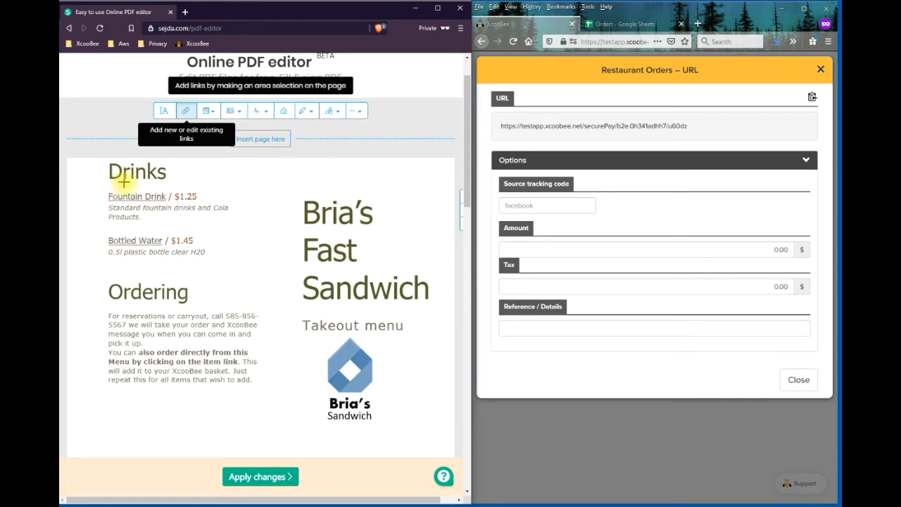
left_click_drag(102, 186, 237, 206)
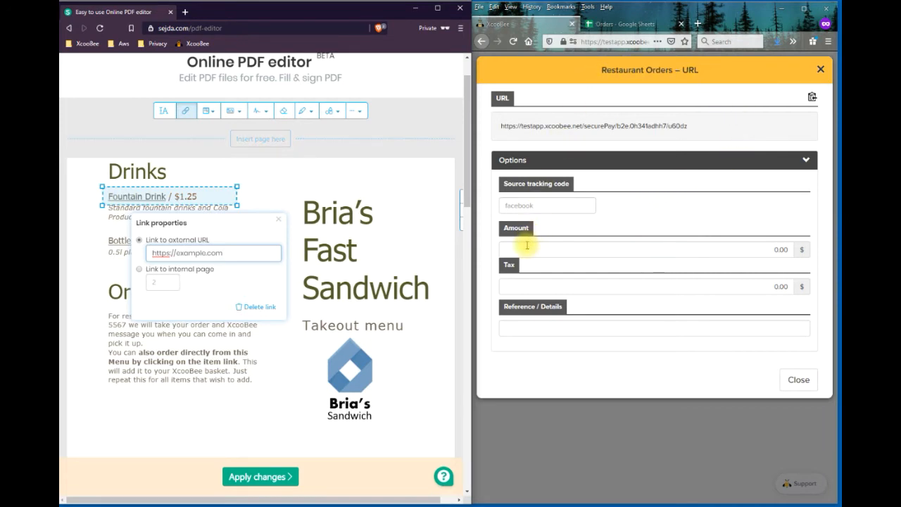
- In XcooBee, set the payment URL's amount to 1.49, tax to 0.10 and reference to "Fountain Drink", and copy the URL
left_click(780, 249)
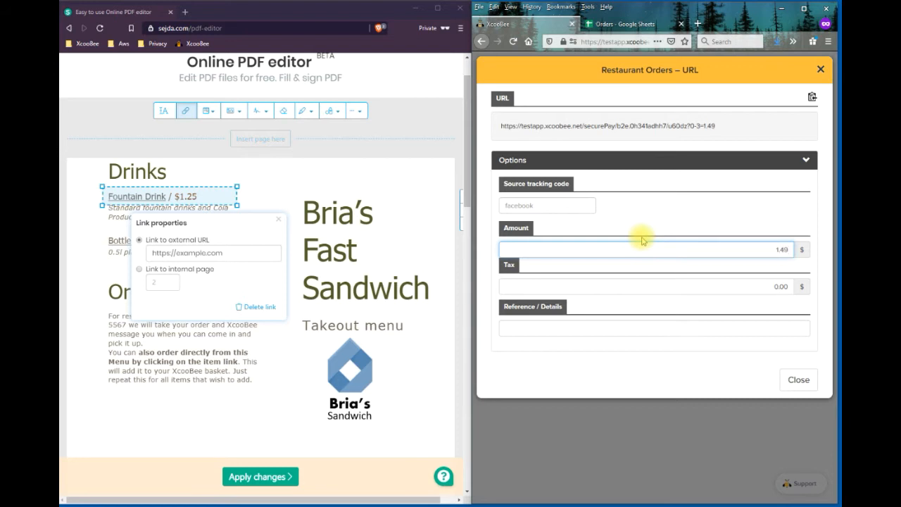
left_click(788, 285)
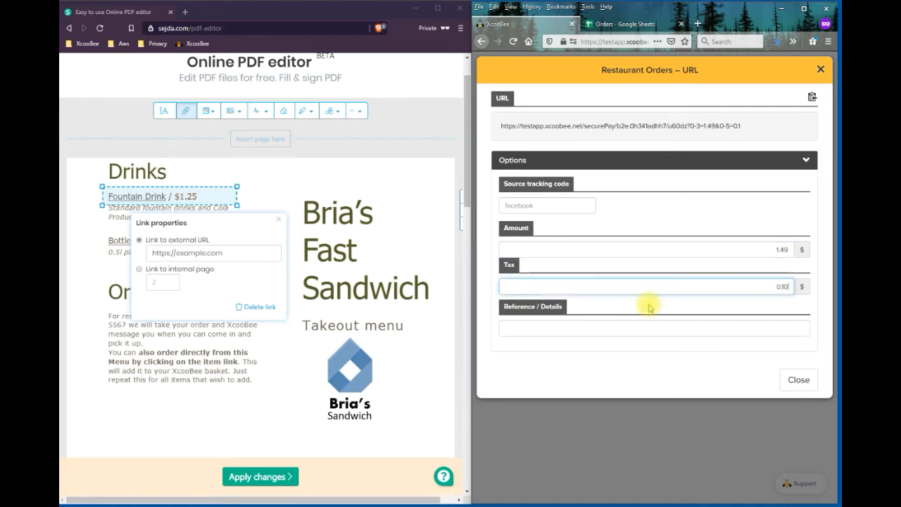
left_click(563, 329)
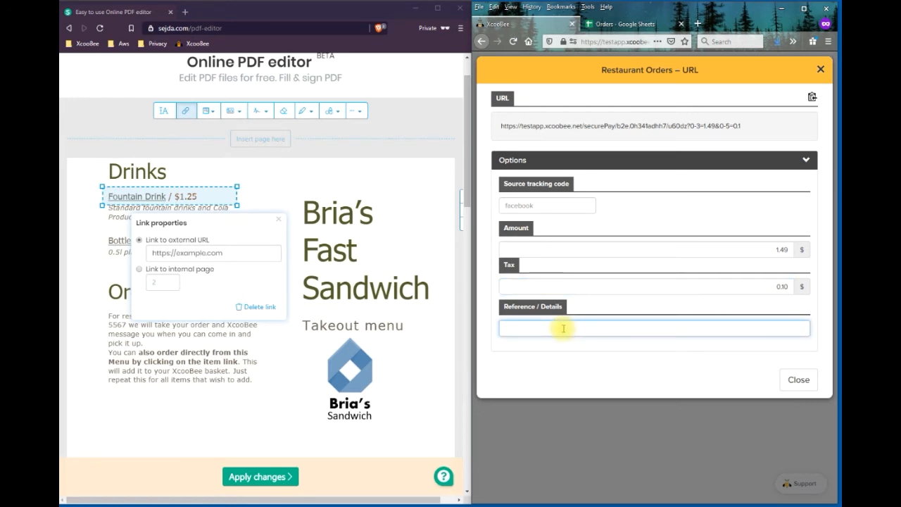
type("Fountain Dri")
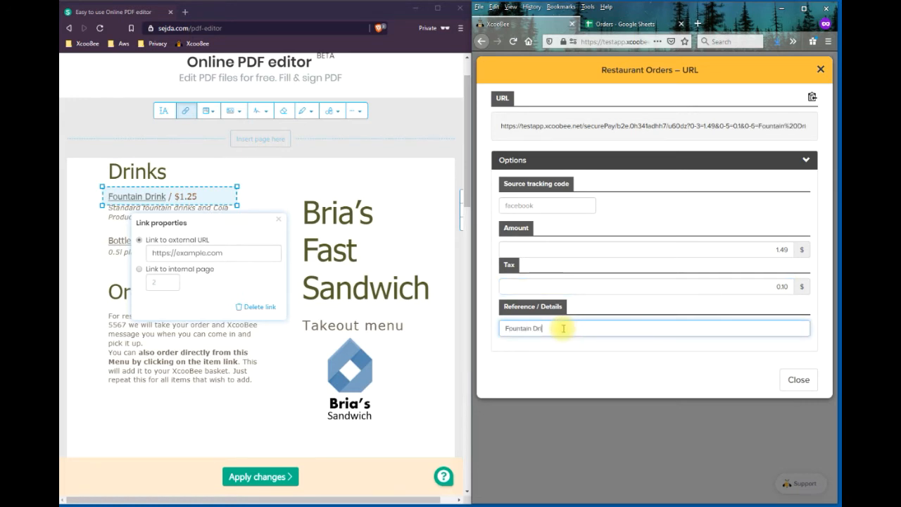
type("nk")
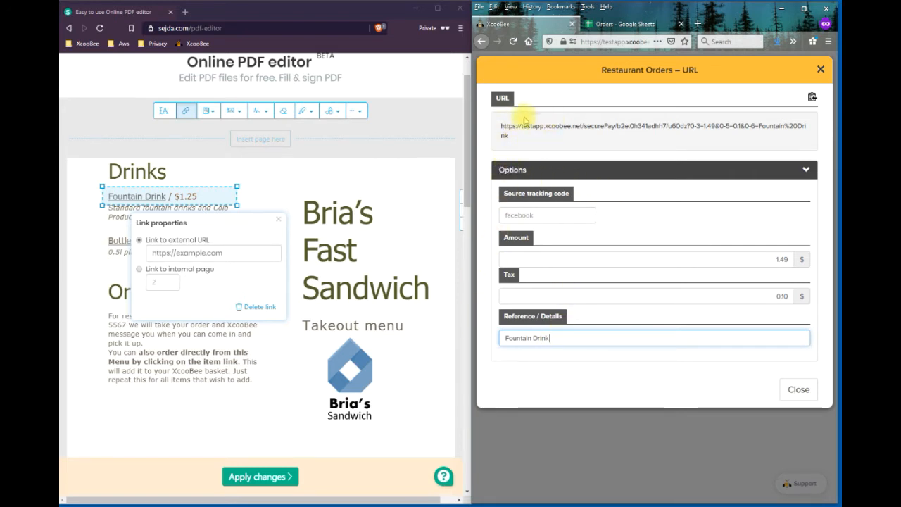
left_click(812, 97)
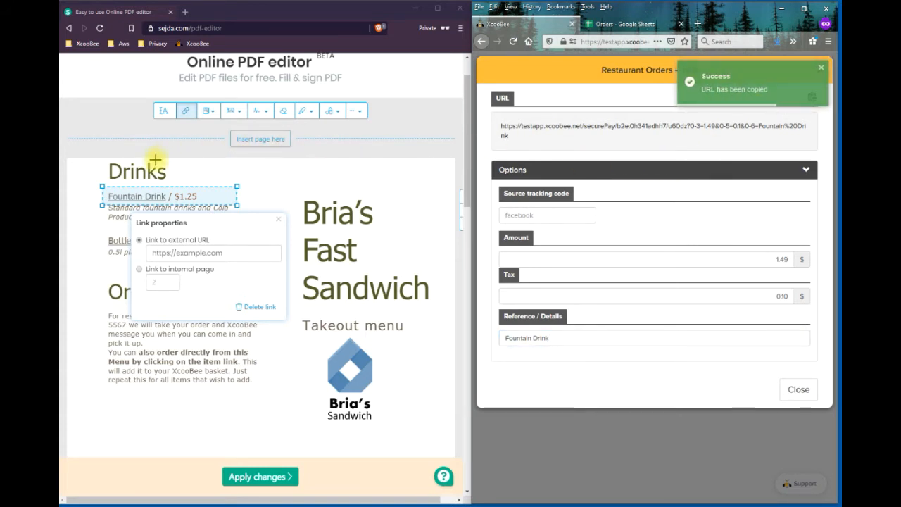
- In the PDF editor, replace the Fountain Drink link's placeholder external URL with the copied payment URL and close its properties
left_click(157, 253)
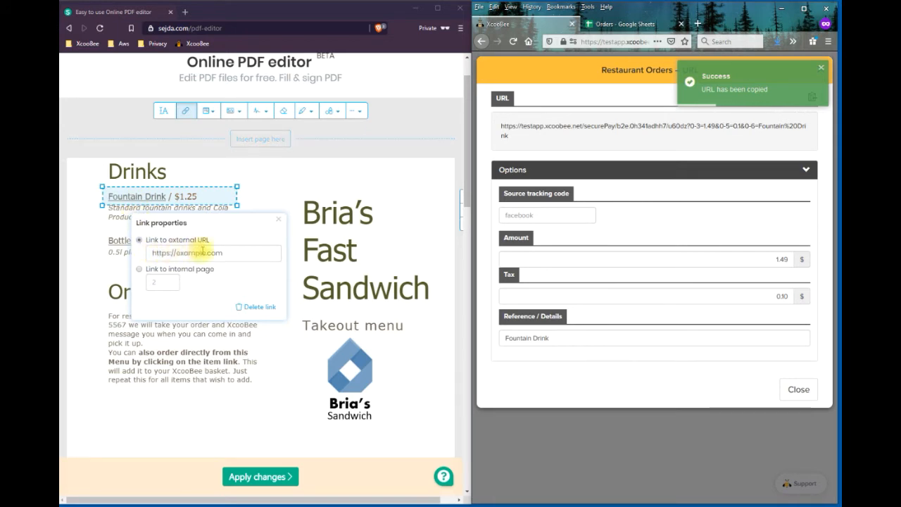
left_click(231, 254)
left_click_drag(231, 254, 157, 254)
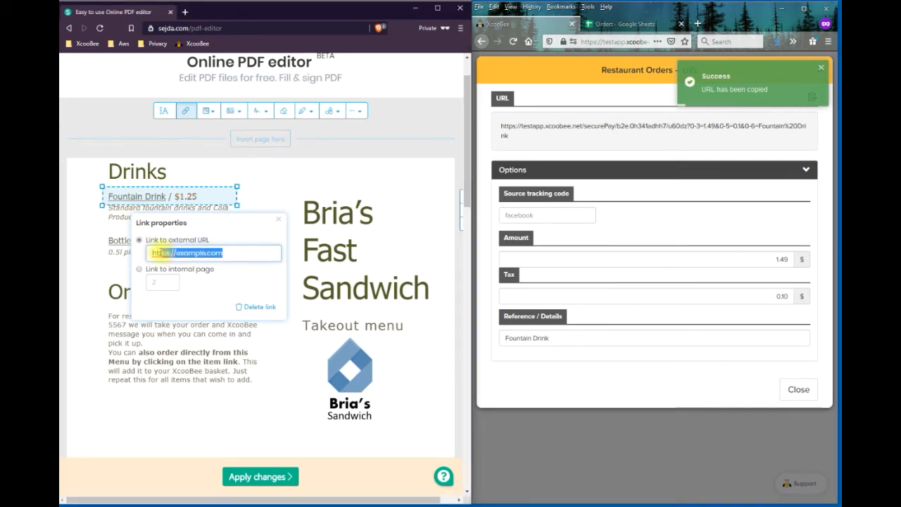
right_click(235, 254)
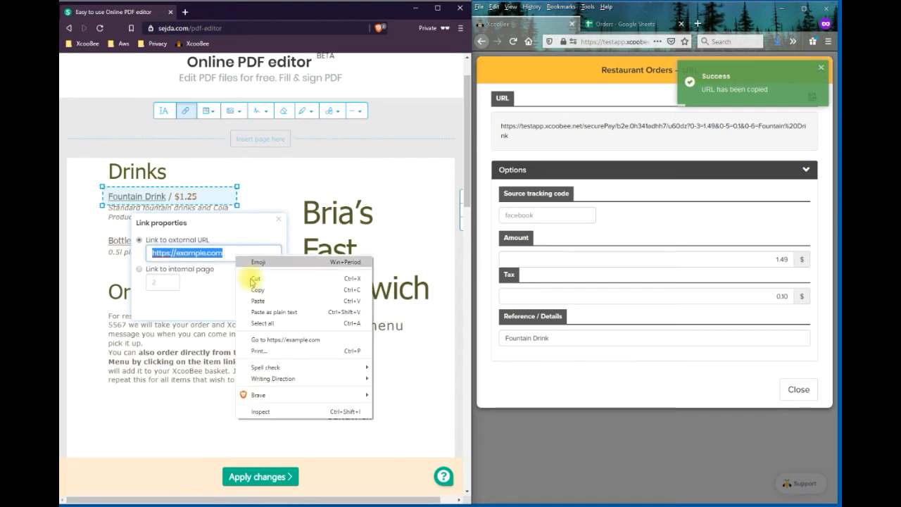
left_click(257, 300)
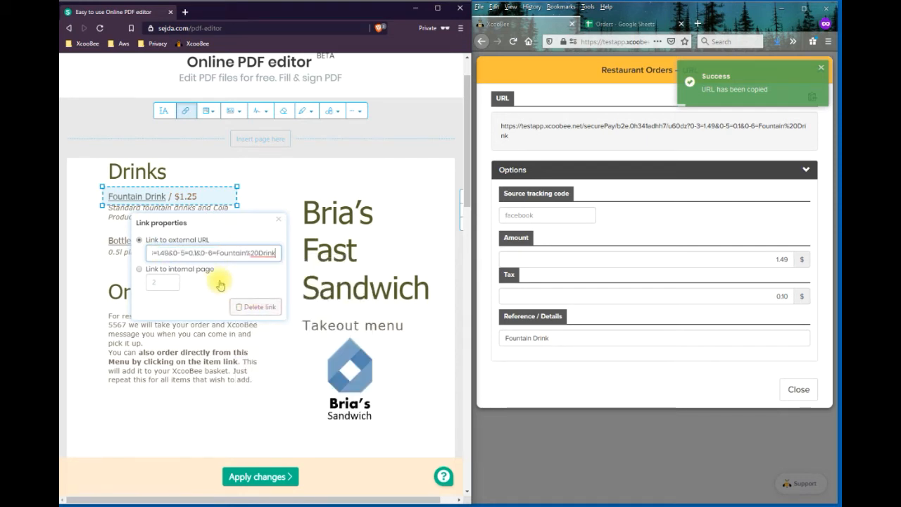
left_click(275, 184)
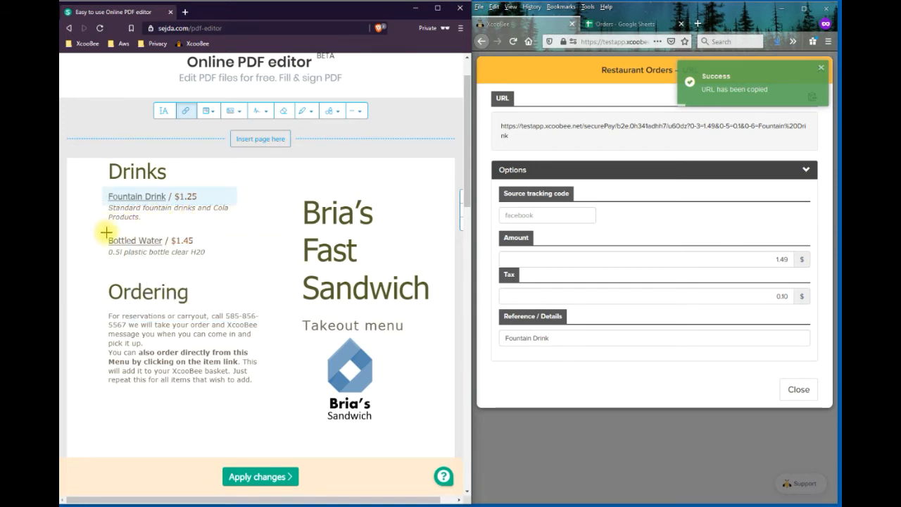
- Add a link area over the Bottled Water line under Drinks
left_click_drag(104, 231, 233, 247)
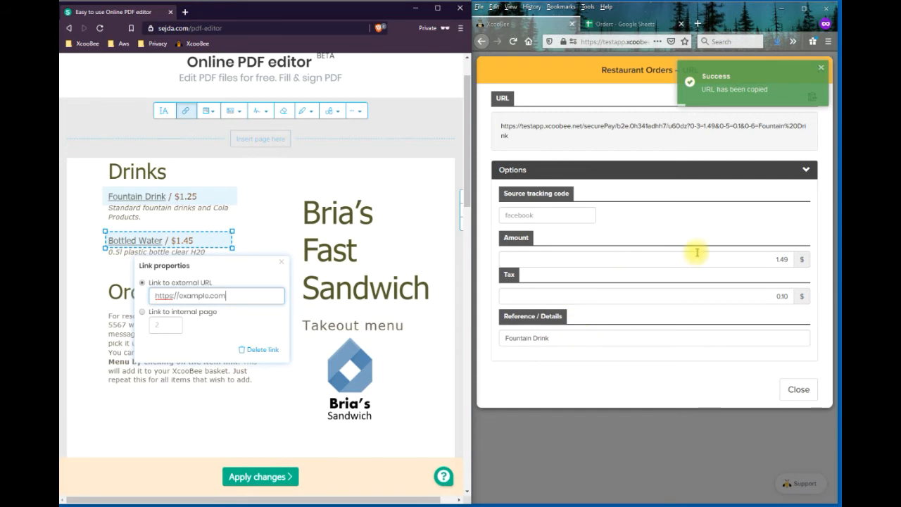
- In XcooBee, set the payment URL's amount to 1.70, tax to 0.12 and reference to "Bottled Water", and copy the URL
left_click(770, 259)
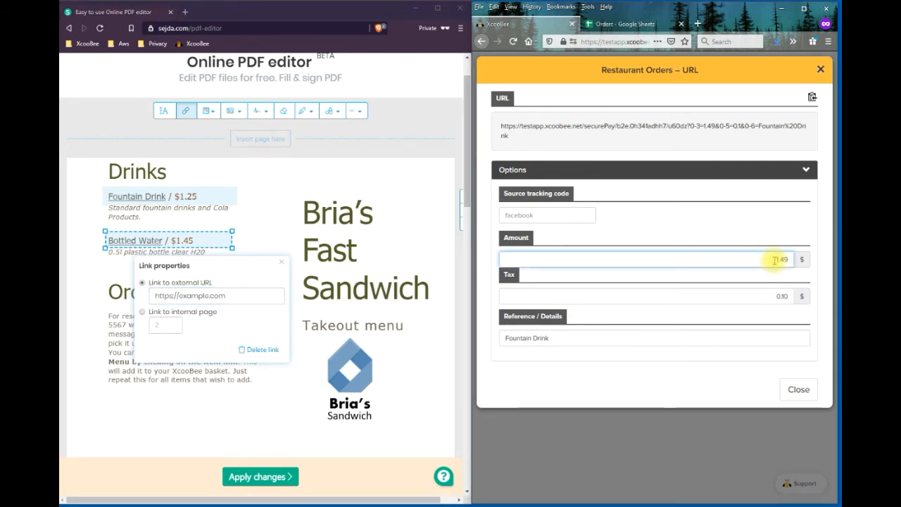
double_click(775, 259)
type("1.70")
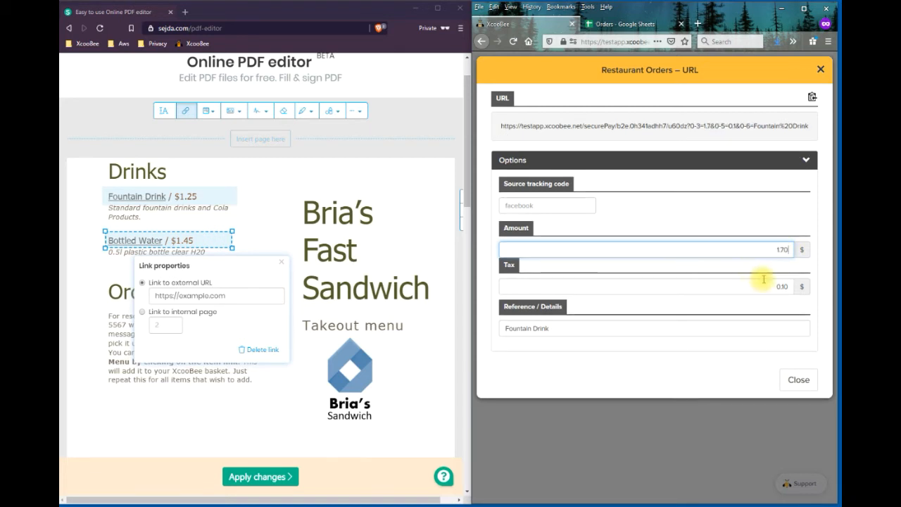
double_click(782, 286)
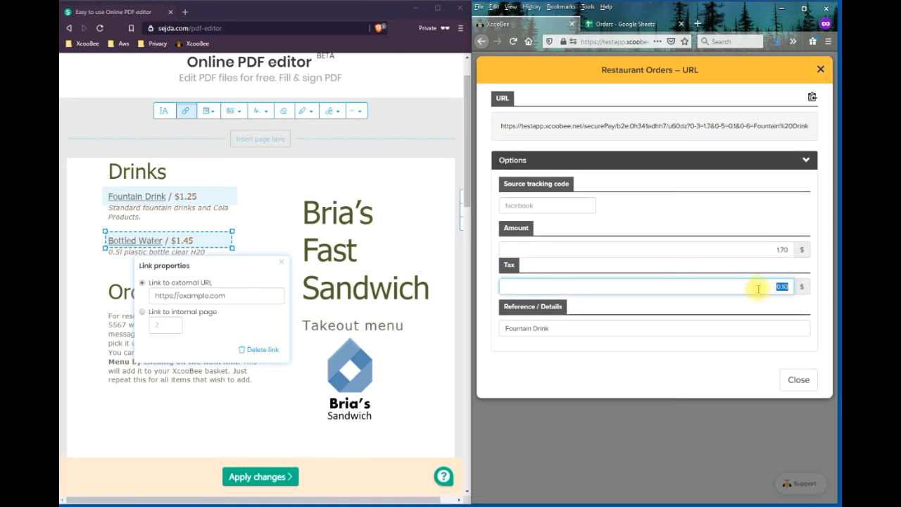
type("0.2")
type("12")
left_click(599, 345)
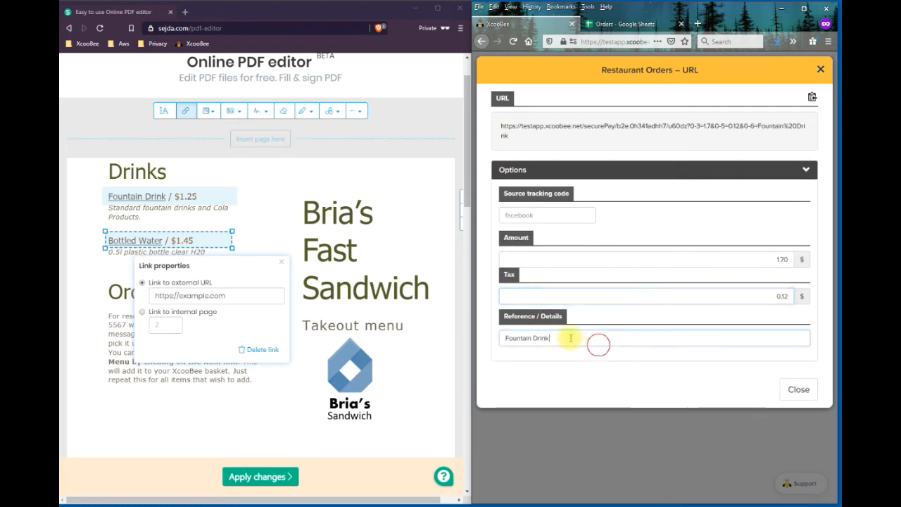
left_click_drag(570, 338, 489, 336)
type("Bottle")
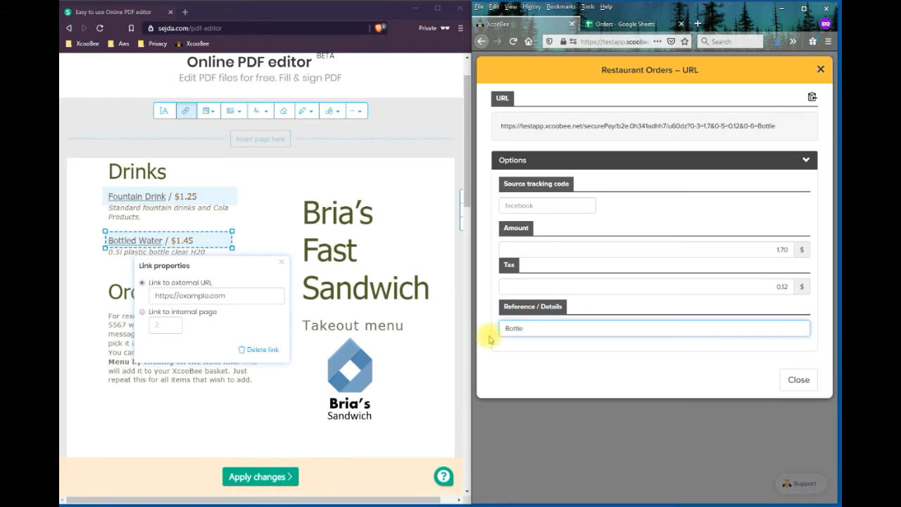
type("d Water")
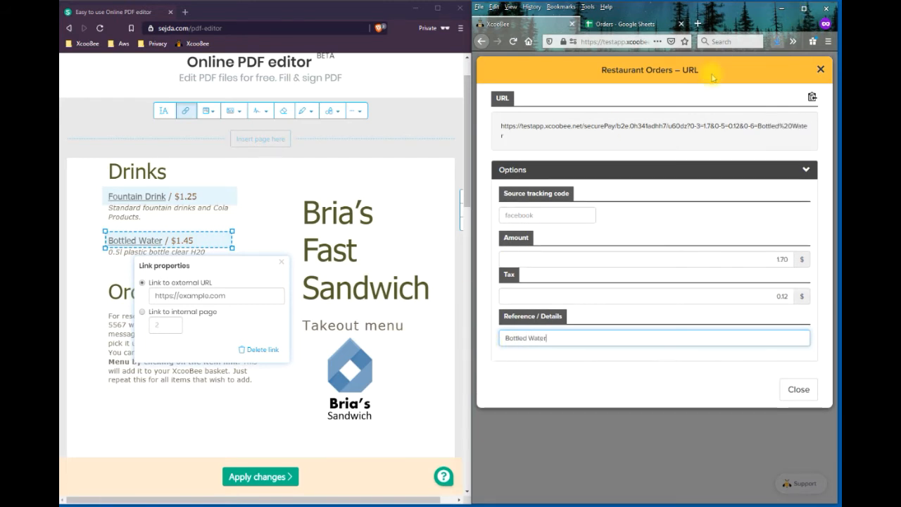
left_click(812, 100)
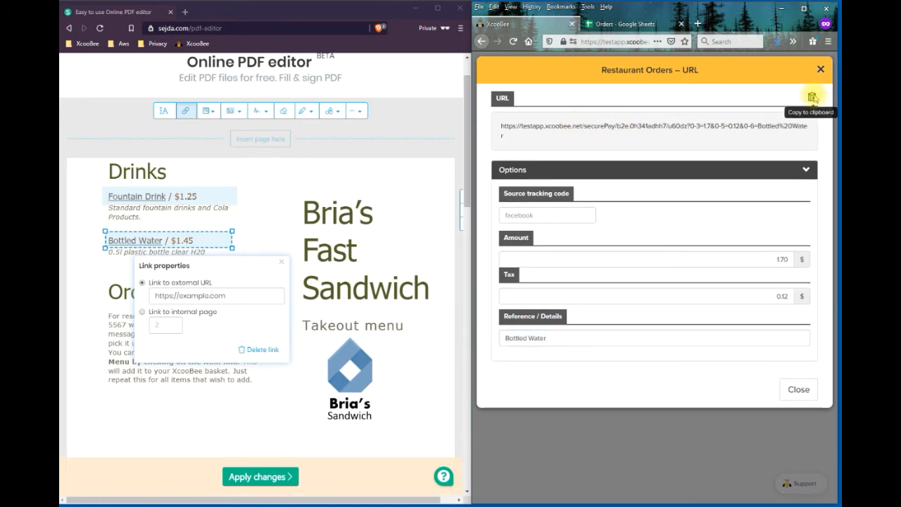
- In the PDF editor, replace the Bottled Water link's placeholder external URL with the copied payment URL and close its properties
left_click_drag(237, 297, 144, 297)
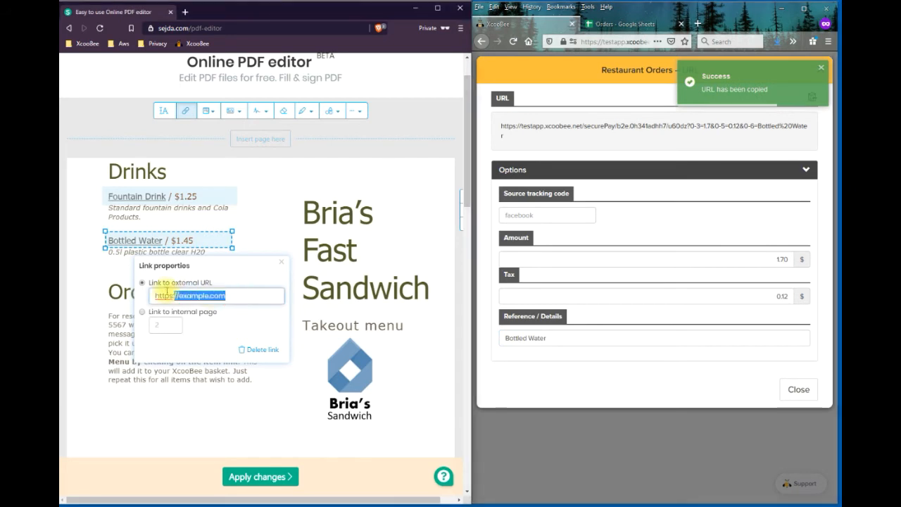
key("ctrl+v")
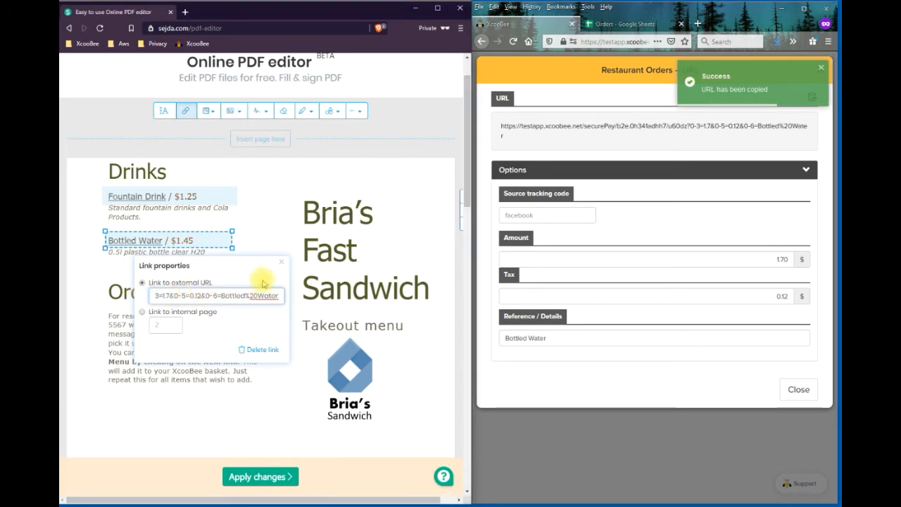
left_click(281, 263)
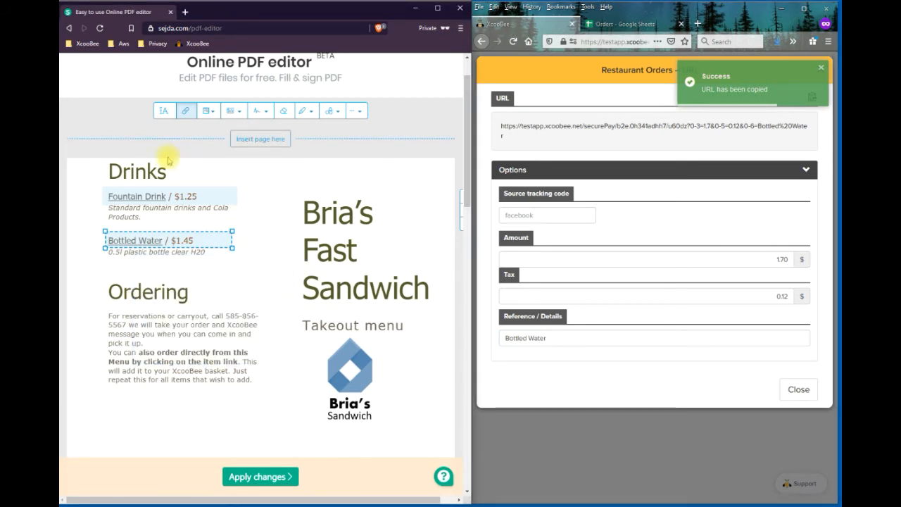
- Add a link area over the Mozzarella line under Sandwiches on the menu's second page
scroll(292, 289, "down", 1)
scroll(292, 290, "down", 6)
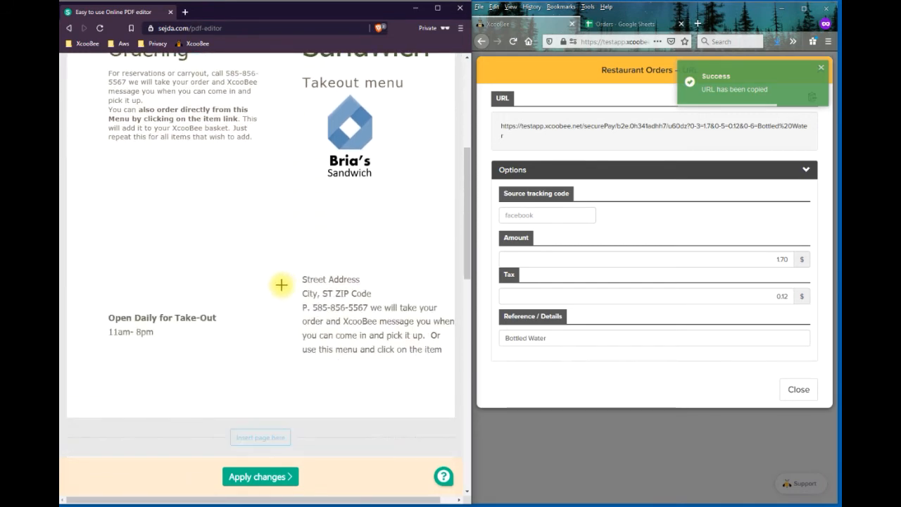
scroll(155, 300, "down", 1)
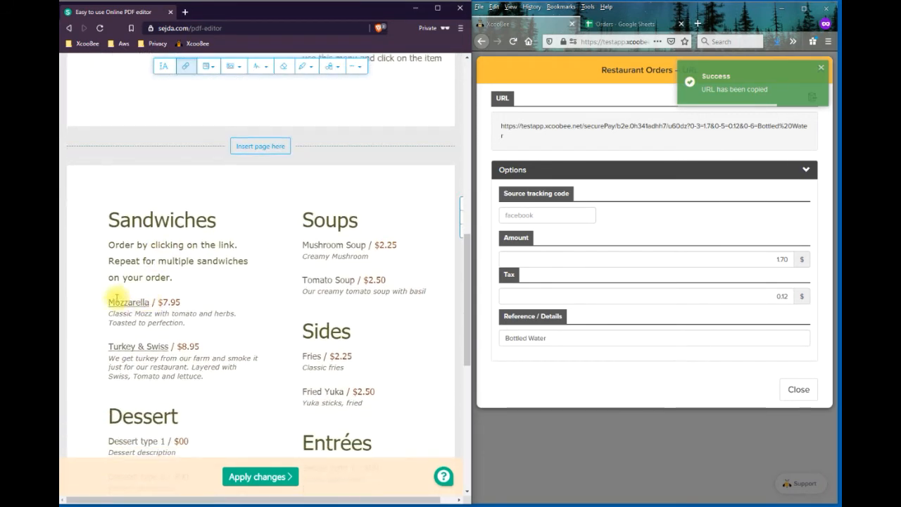
left_click_drag(107, 297, 208, 310)
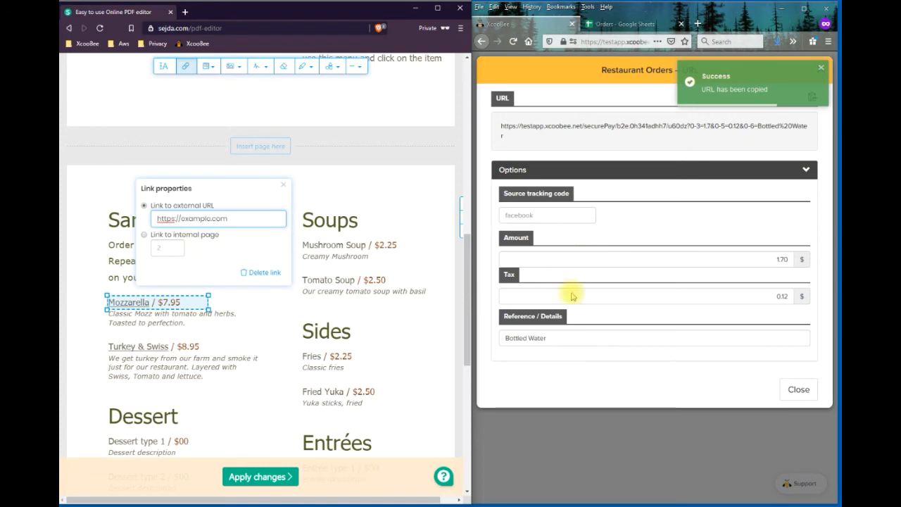
- In XcooBee, set the payment URL's reference to "Mozzarella Sandwich", amount to 9.38 and tax to 0.64, and copy the URL
left_click_drag(569, 332, 488, 342)
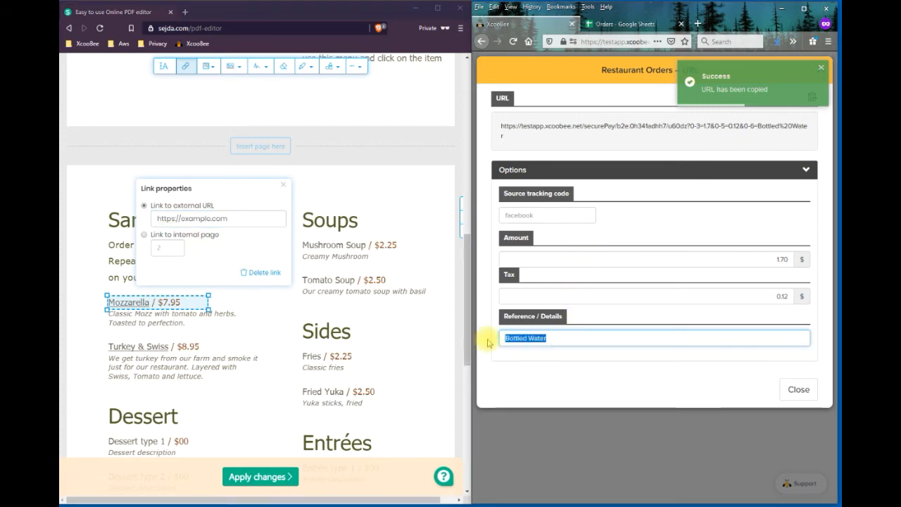
type("Mozz")
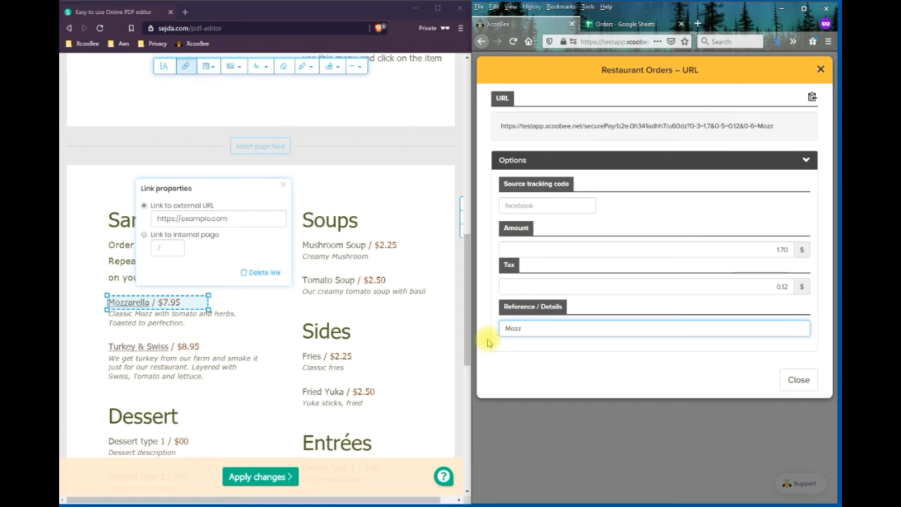
type("arella Sandwich")
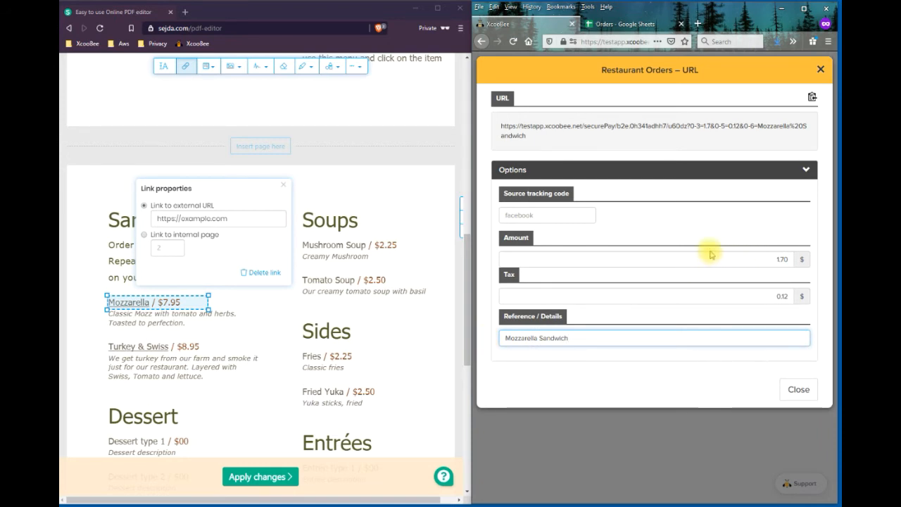
double_click(781, 259)
type("9.38")
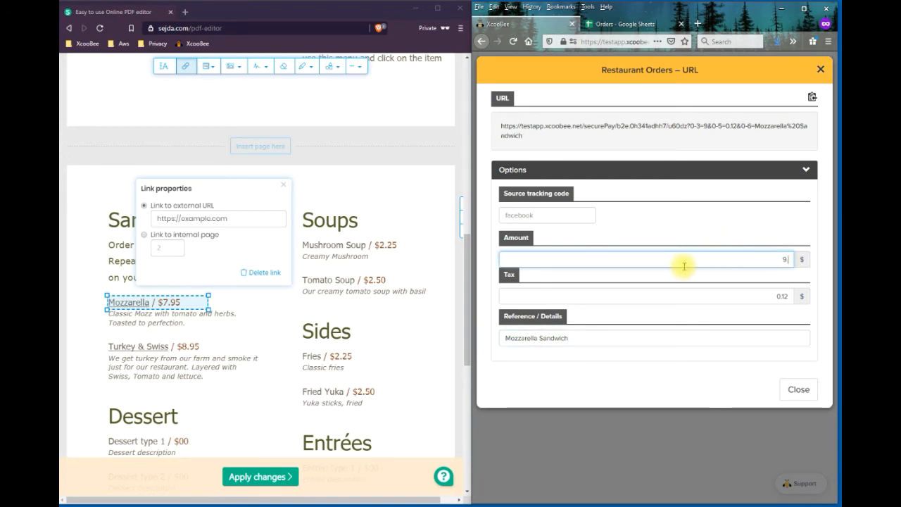
double_click(775, 296)
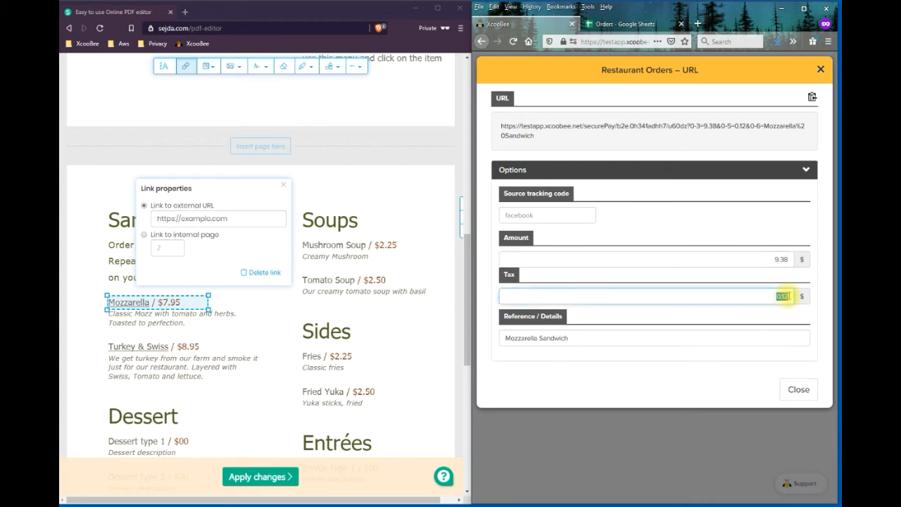
key("BackSpace")
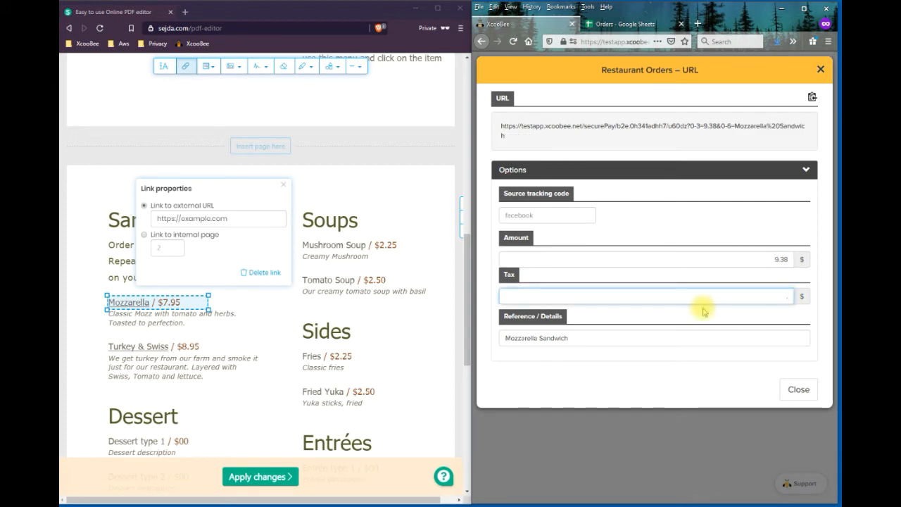
type(".64")
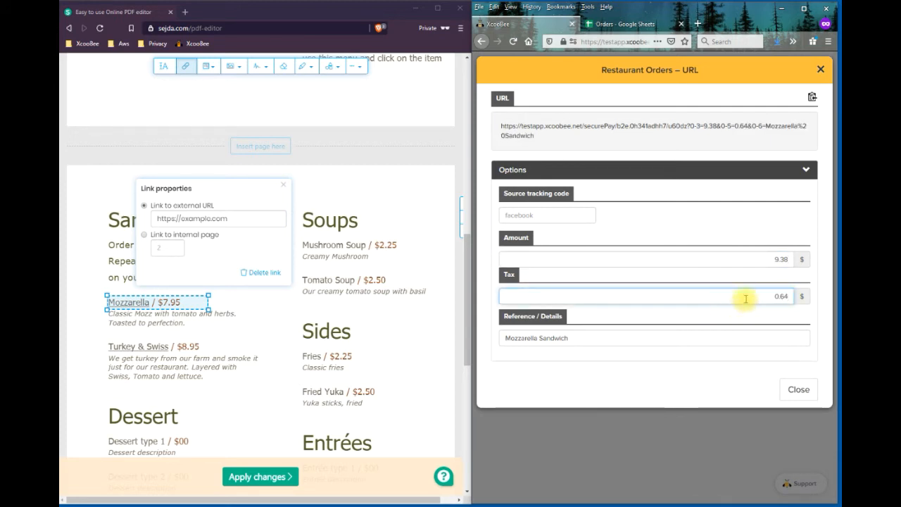
left_click(812, 96)
- In the PDF editor, replace the Mozzarella link's placeholder URL with the copied one and add a link area over the Turkey & Swiss line
left_click_drag(242, 218, 158, 218)
key("ctrl+v")
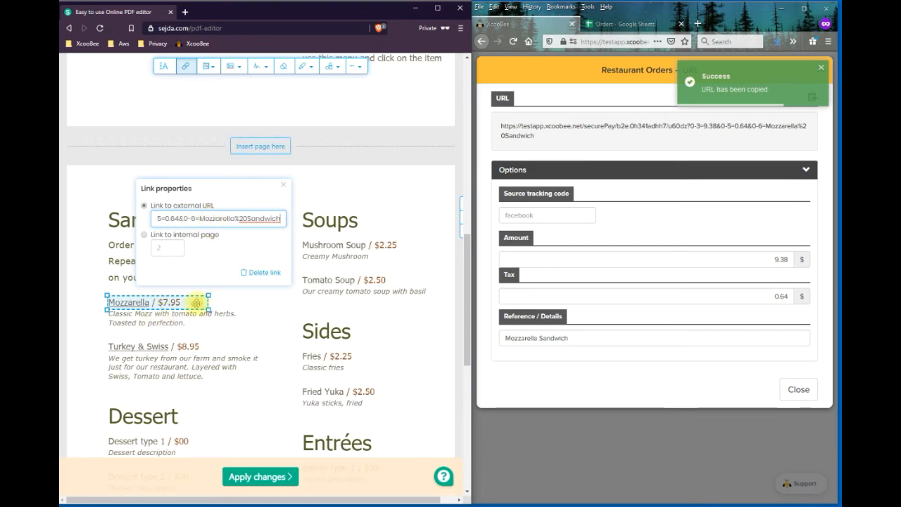
left_click_drag(105, 334, 233, 355)
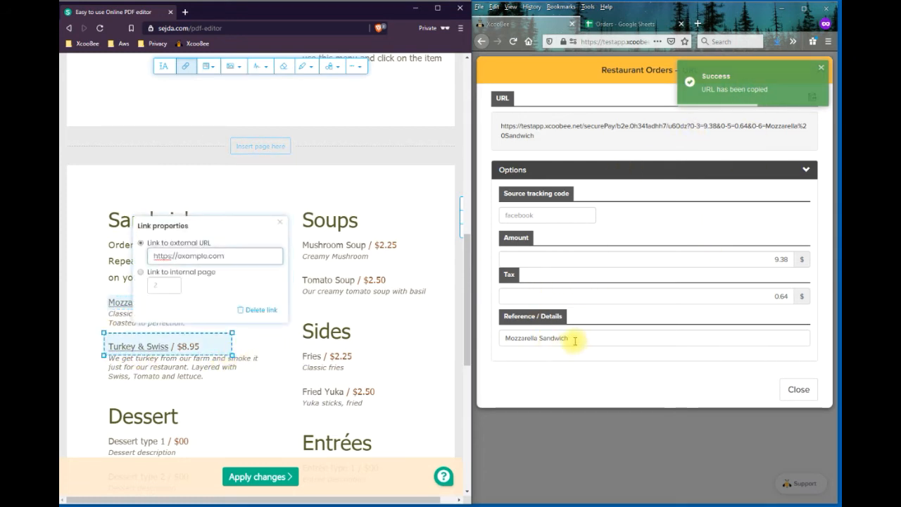
- In XcooBee, set the payment URL's reference to "Turkey Sandwich", amount to 10.56 and tax to 0.72, and copy the URL
left_click_drag(572, 338, 506, 337)
type("Ty")
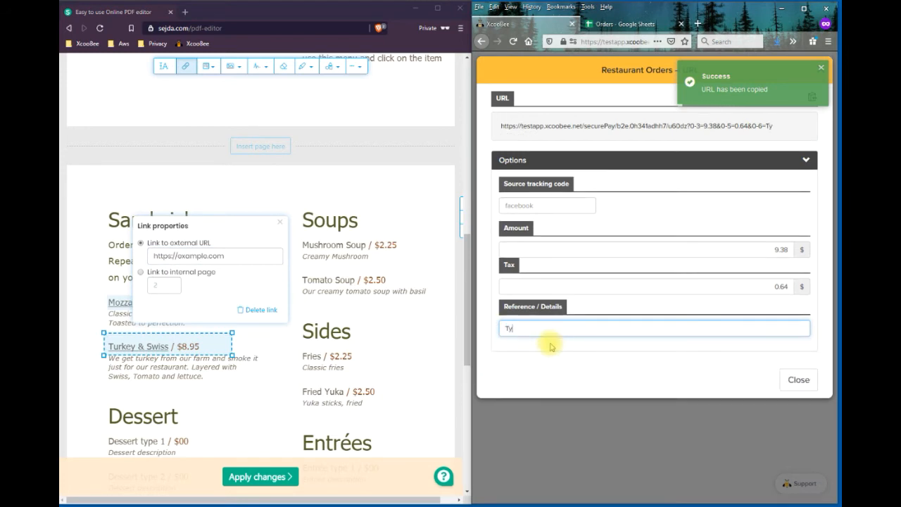
key("BackSpace")
type("urkey Sandwich")
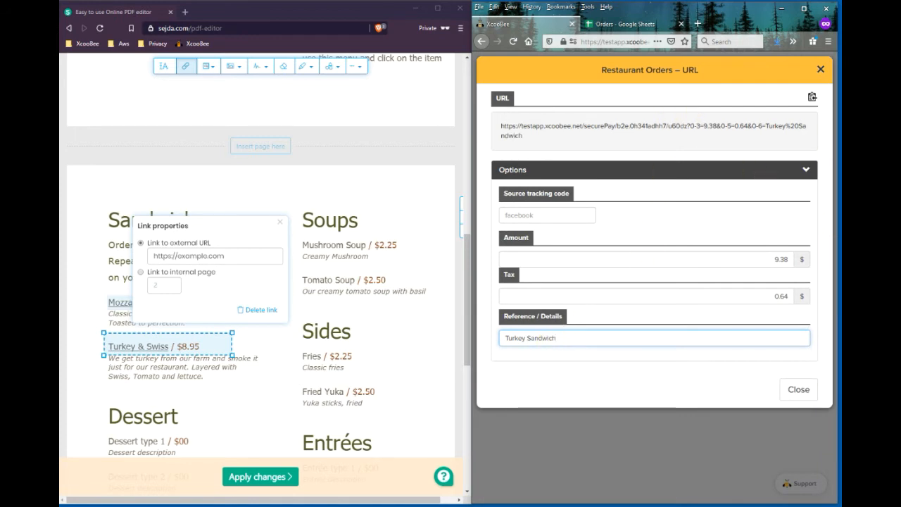
double_click(780, 259)
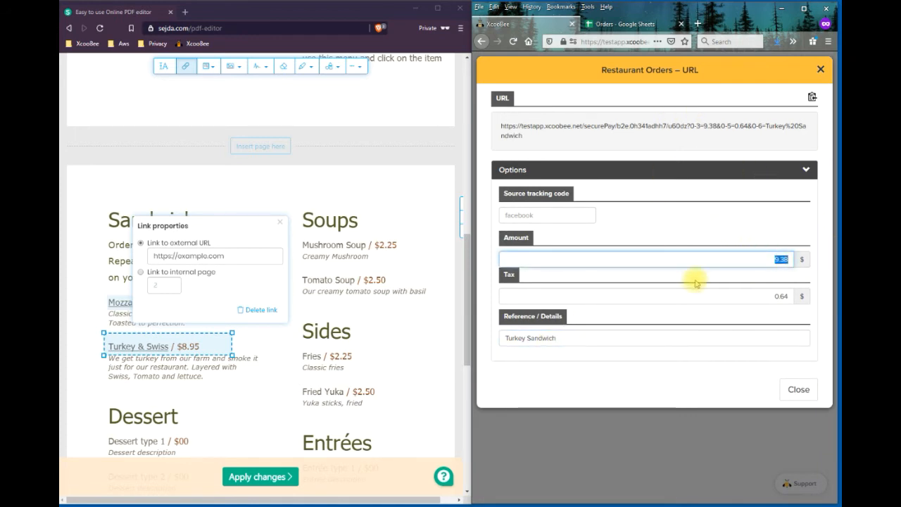
type("10.56")
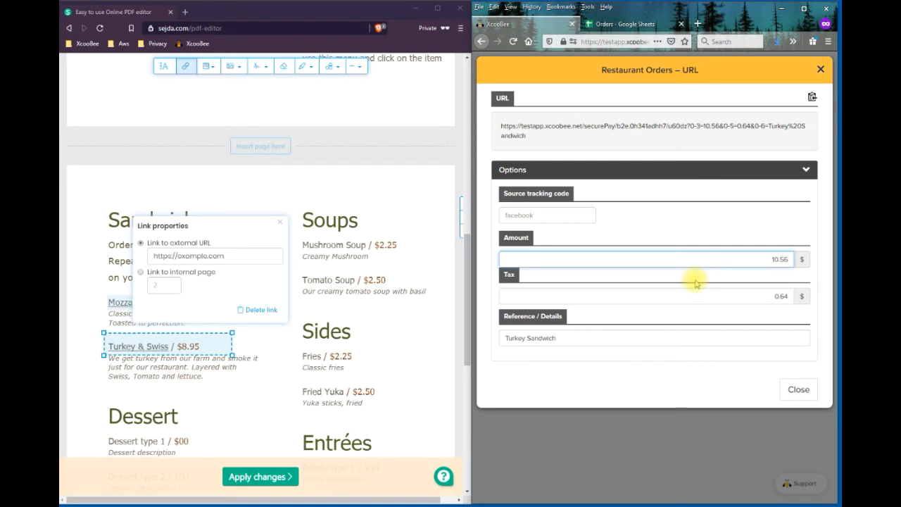
left_click_drag(771, 295, 790, 296)
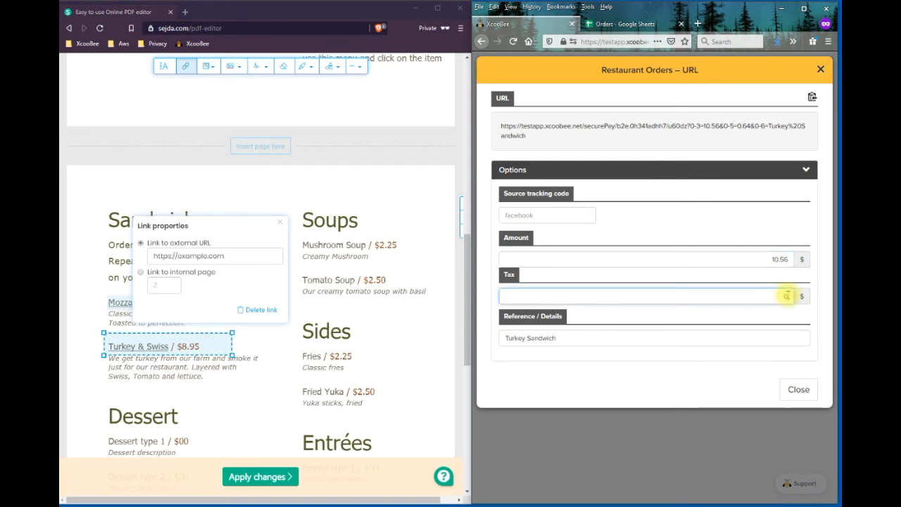
type("0.72")
left_click(590, 335)
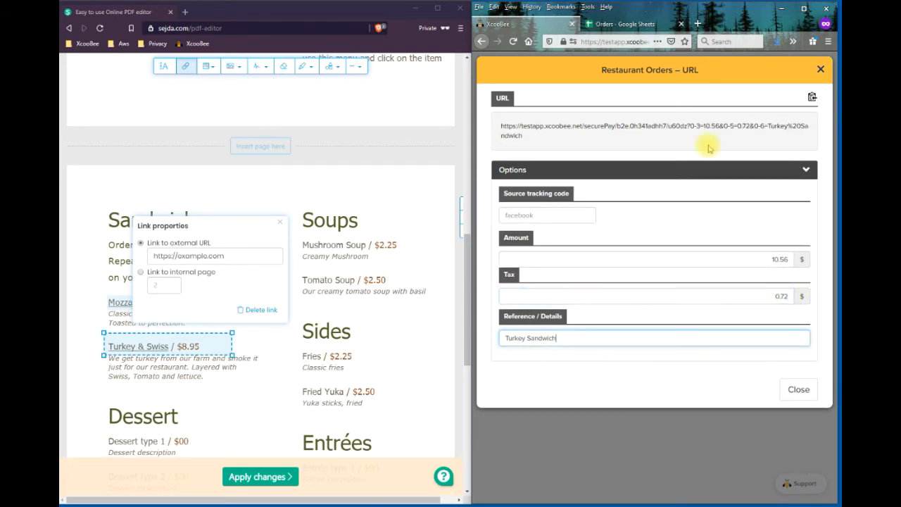
left_click(812, 96)
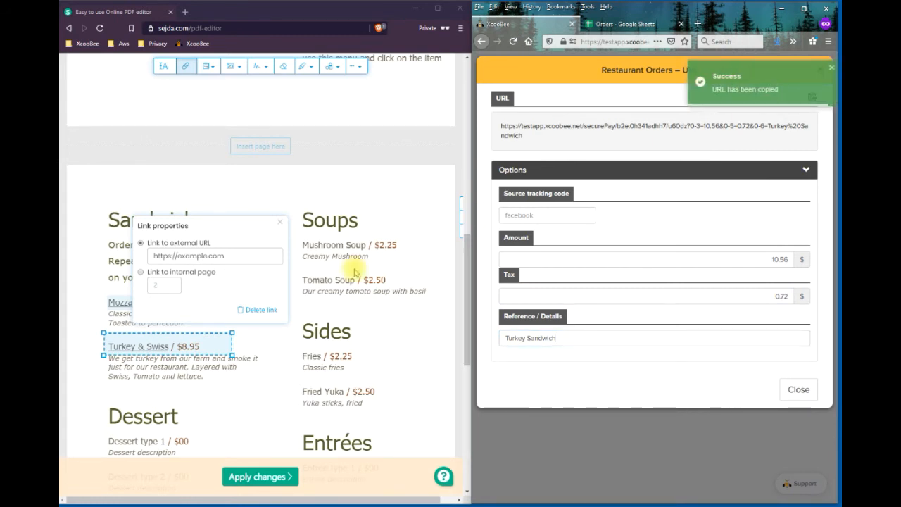
- In the PDF editor, replace the Turkey & Swiss link's placeholder external URL with the copied payment URL and close its properties
left_click(233, 258)
triple_click(186, 256)
key("ctrl+v")
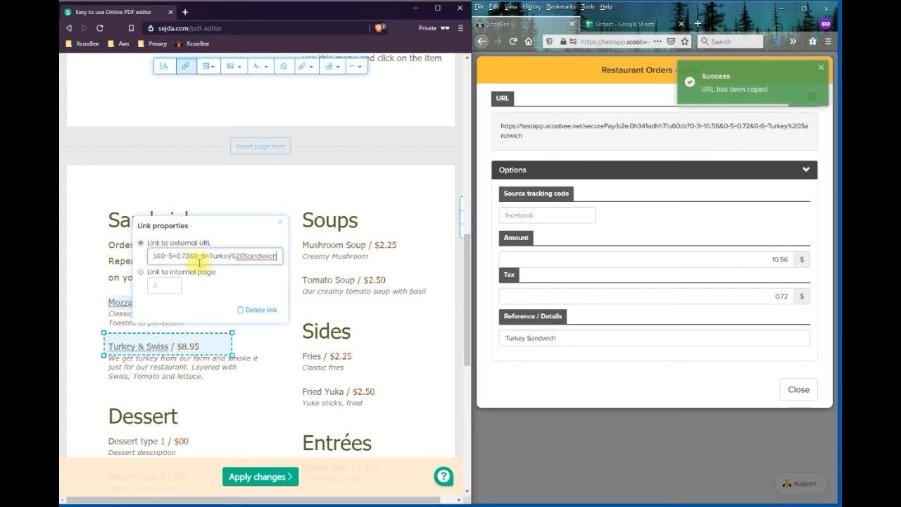
left_click(277, 362)
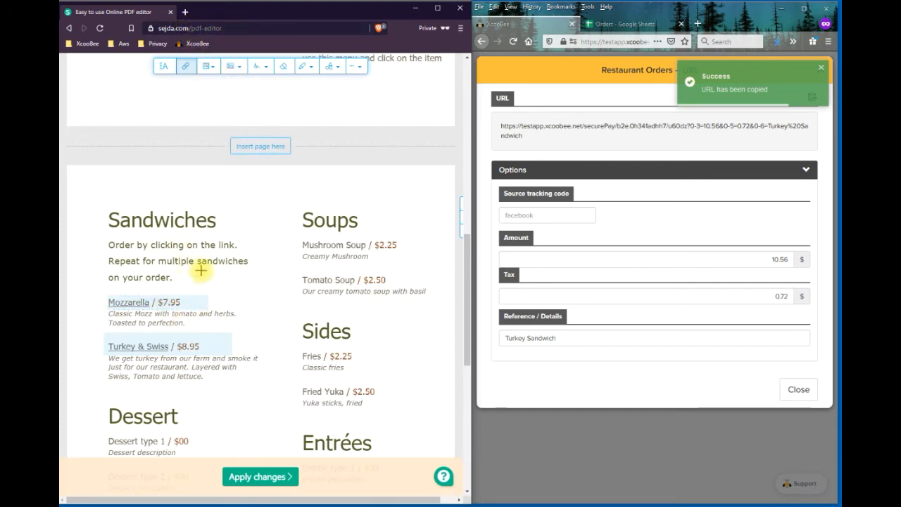
- Apply the changes to the PDF, rename it "Restaurant Menu" and save it as Restaurant Menu.pdf in the Restaurant Menu Video folder
left_click(257, 482)
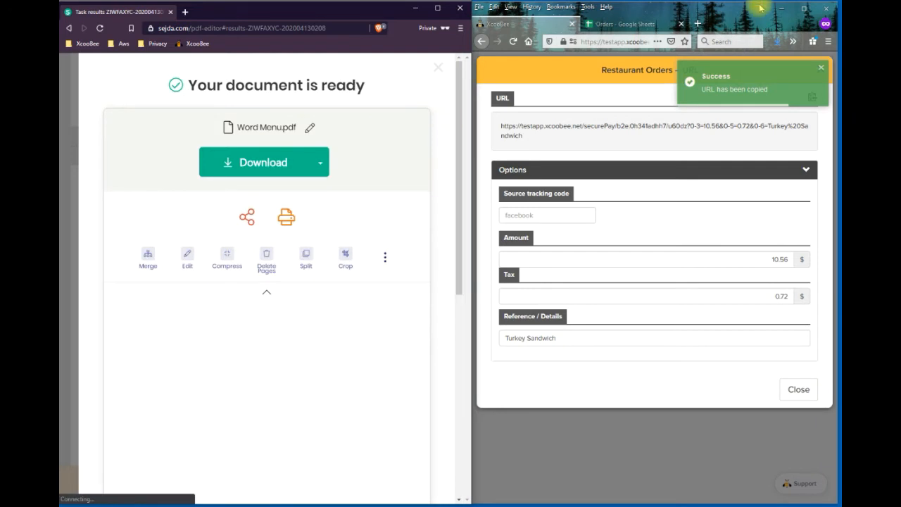
left_click(310, 127)
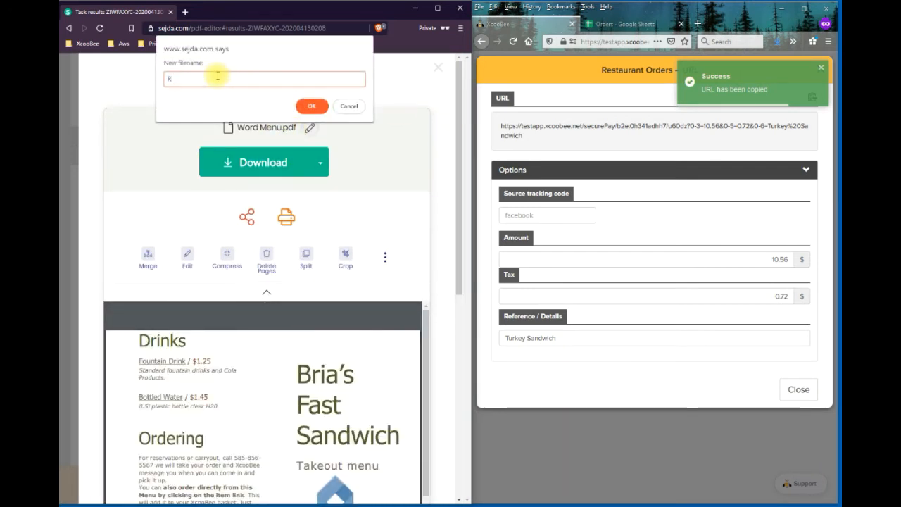
type("Restain")
key("BackSpace")
key("BackSpace")
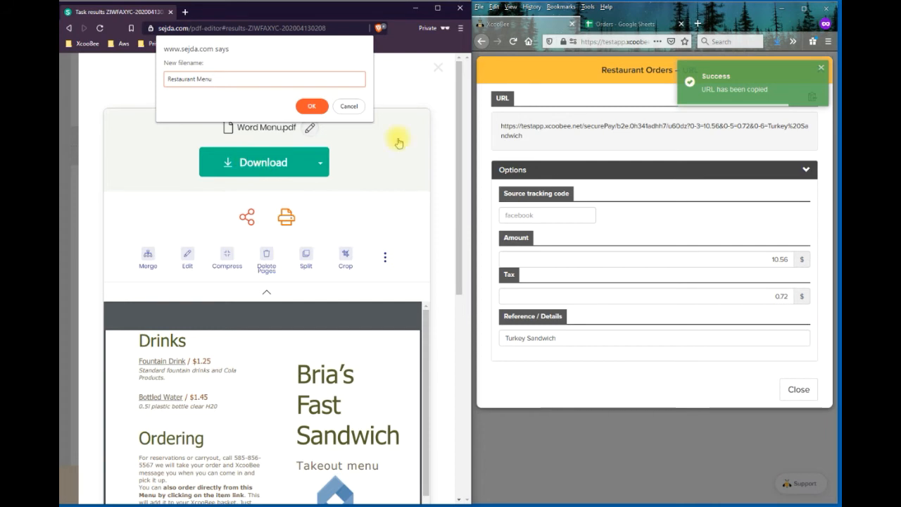
left_click(312, 106)
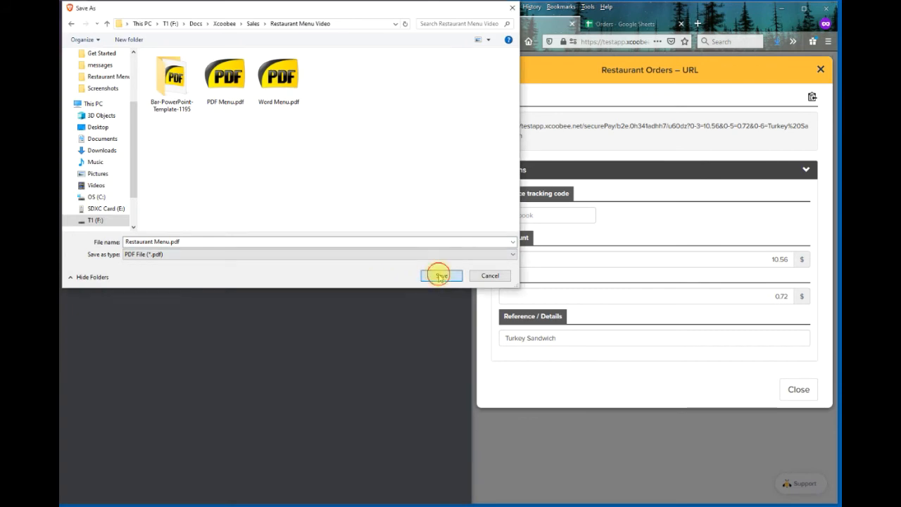
left_click(436, 275)
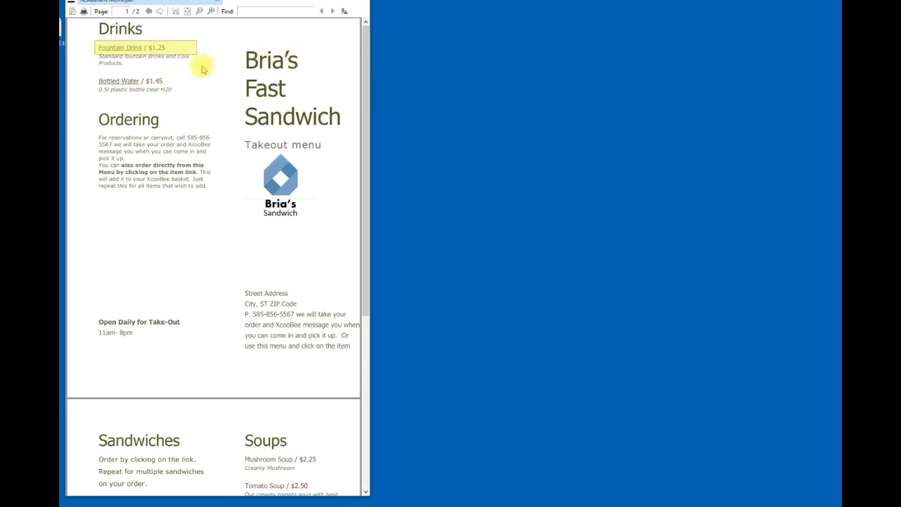
- Examine both pages of the saved Restaurant Menu.pdf, looking over the linked drinks and sandwiches in the PDF viewer
scroll(233, 154, "down", 2)
scroll(233, 153, "up", 2)
scroll(233, 153, "down", 2)
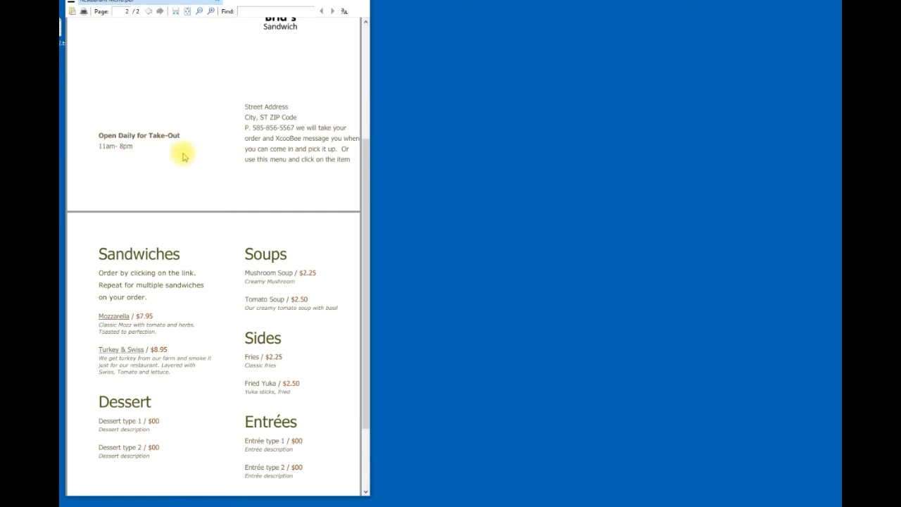
scroll(169, 147, "up", 1)
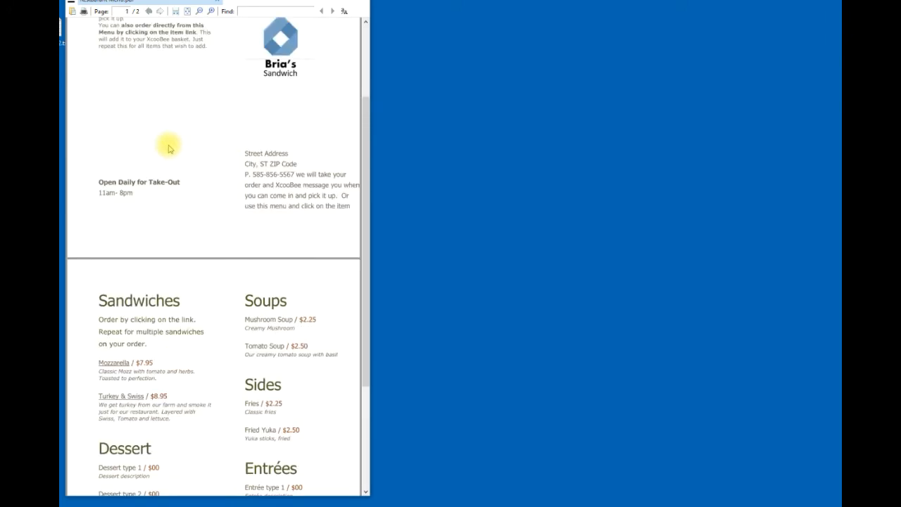
scroll(169, 146, "down", 1)
scroll(169, 146, "up", 1)
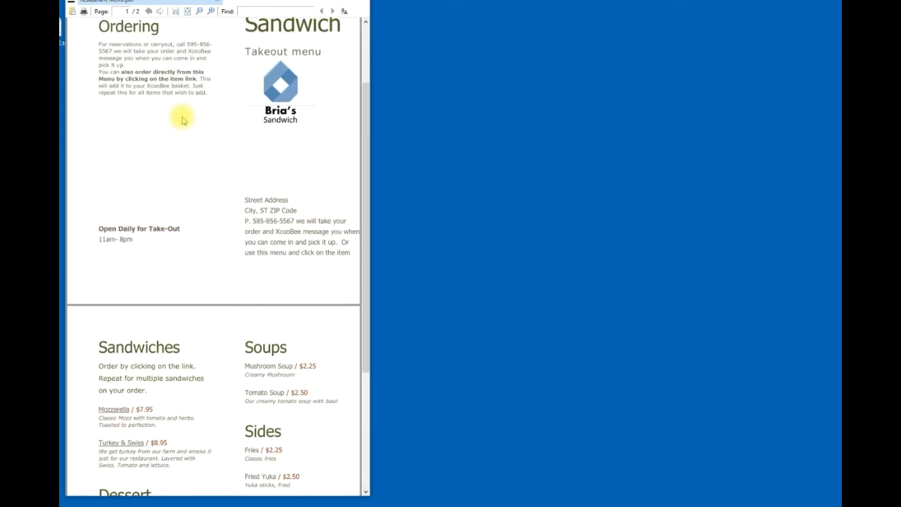
scroll(202, 129, "down", 2)
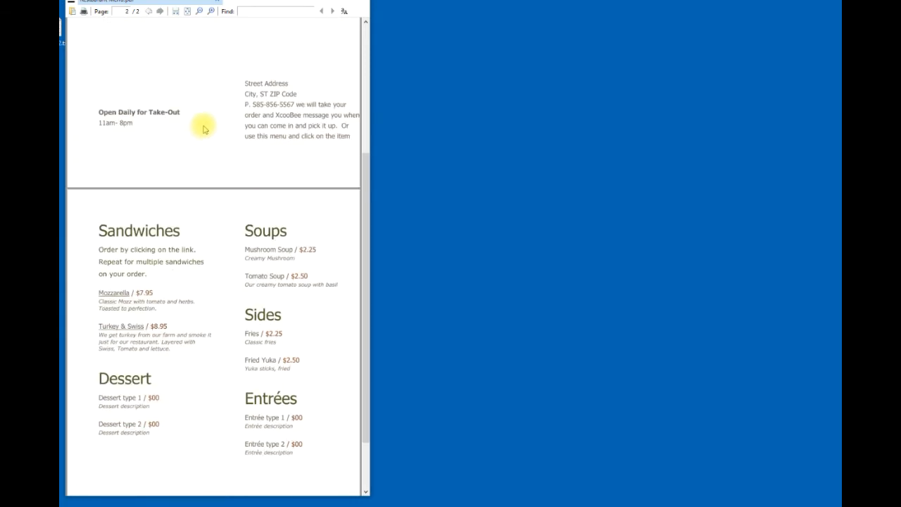
scroll(202, 129, "down", 2)
scroll(167, 185, "up", 4)
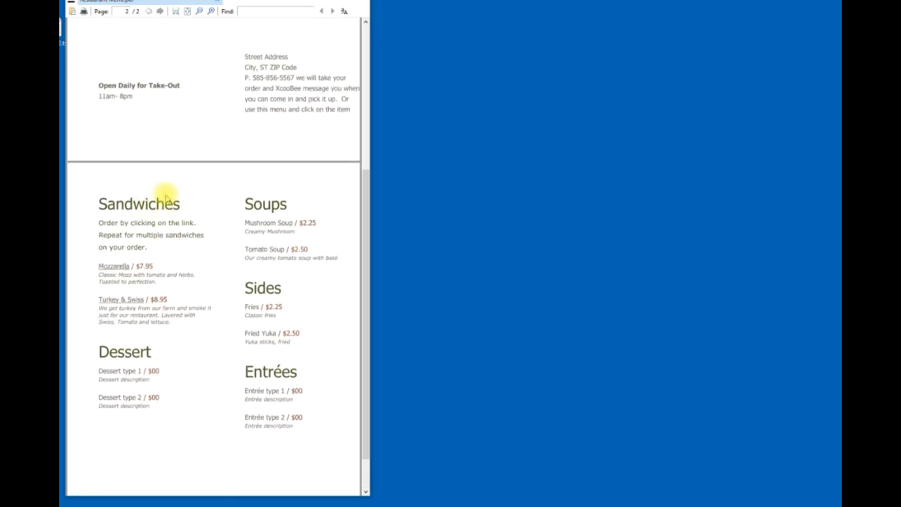
scroll(167, 193, "up", 3)
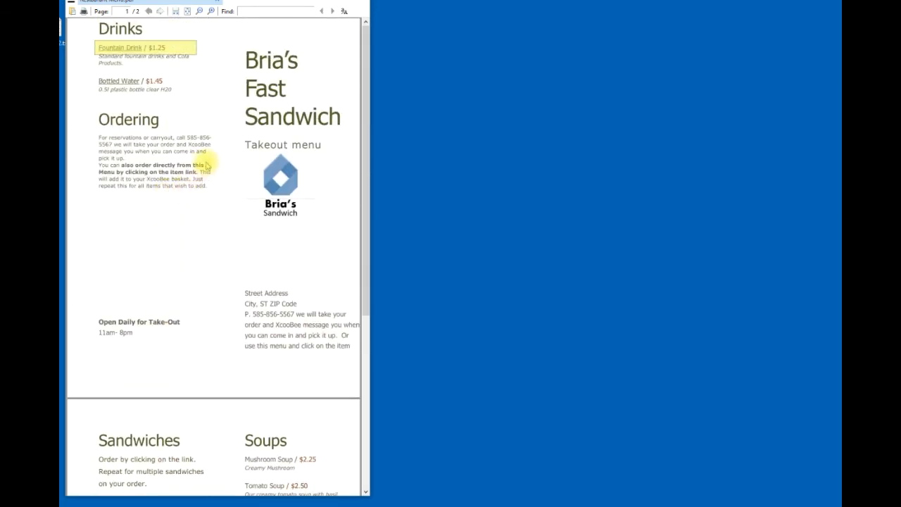
- Order the Fountain Drink, Bottled Water, Mozzarella and Turkey & Swiss from the menu PDF through their payment links
left_click(210, 133)
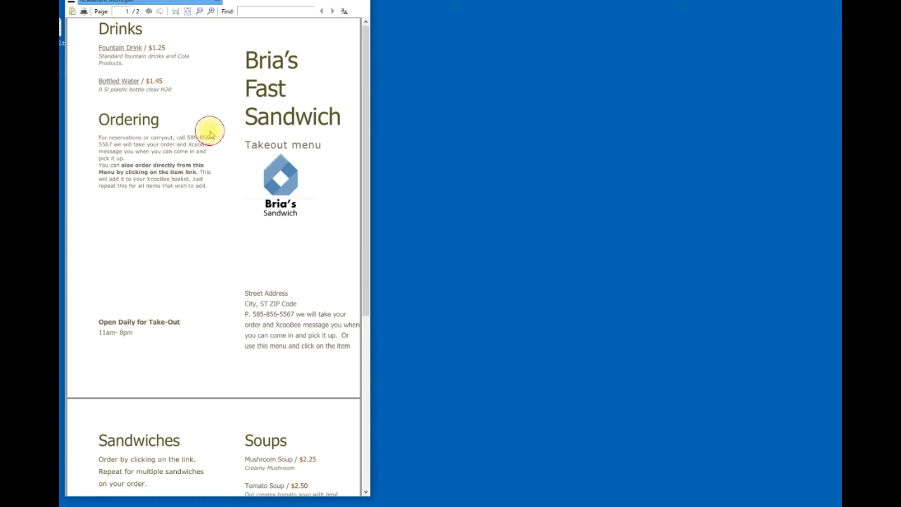
left_click(121, 49)
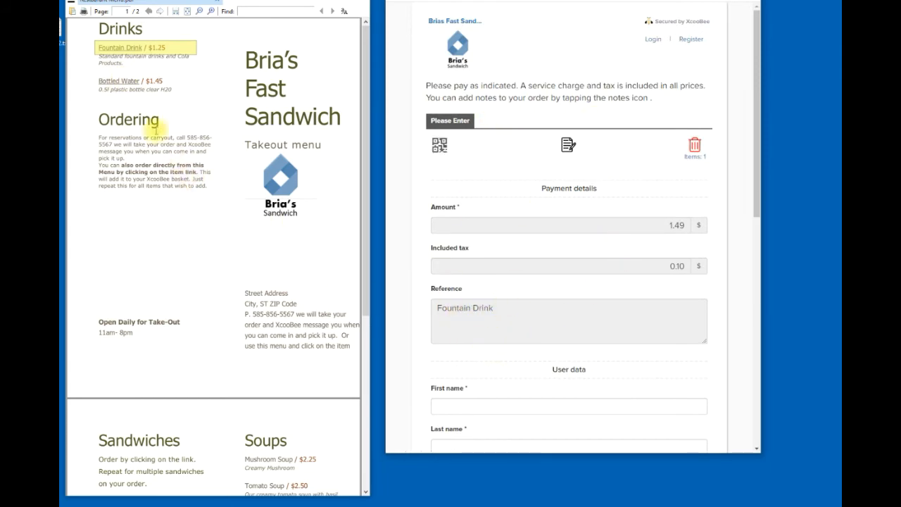
left_click(124, 83)
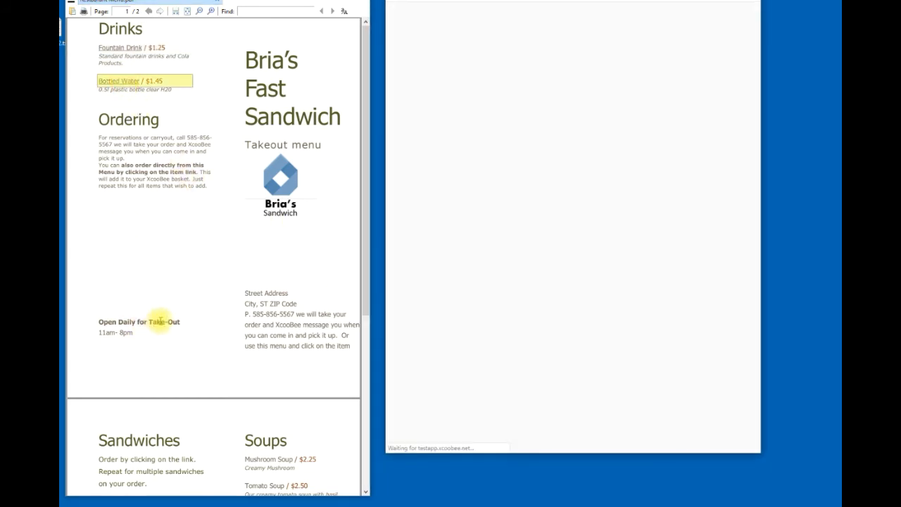
scroll(159, 319, "down", 3)
left_click(121, 409)
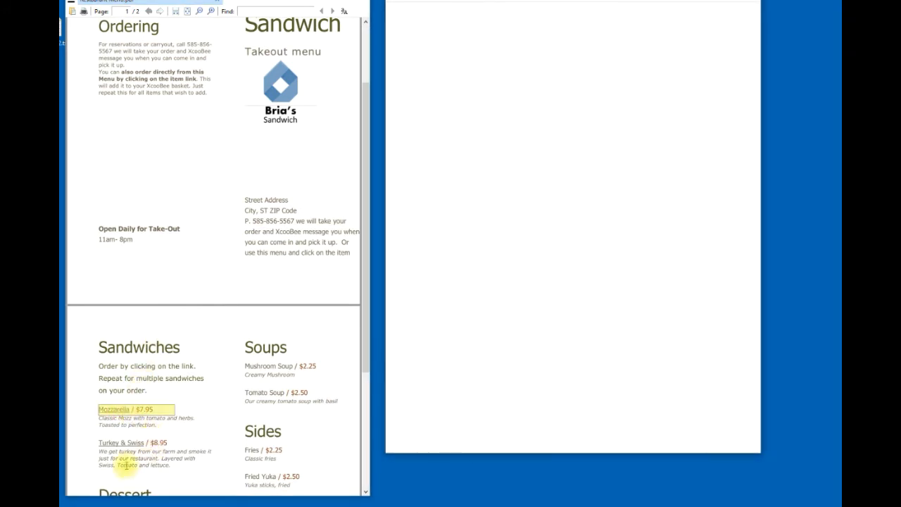
left_click(118, 443)
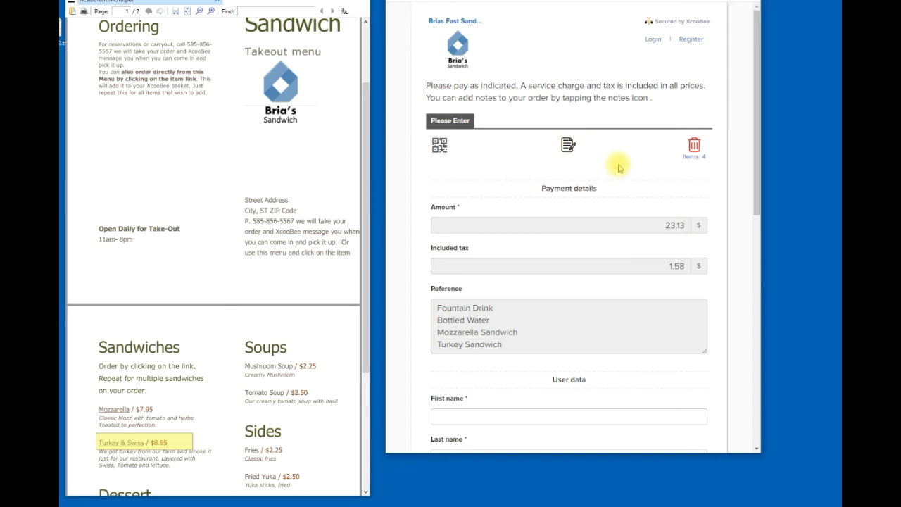
- Fill in the customer's name, e-mail, card number, expiration, CVV and postal code, authorize card verification, and submit the payment
scroll(617, 174, "down", 3)
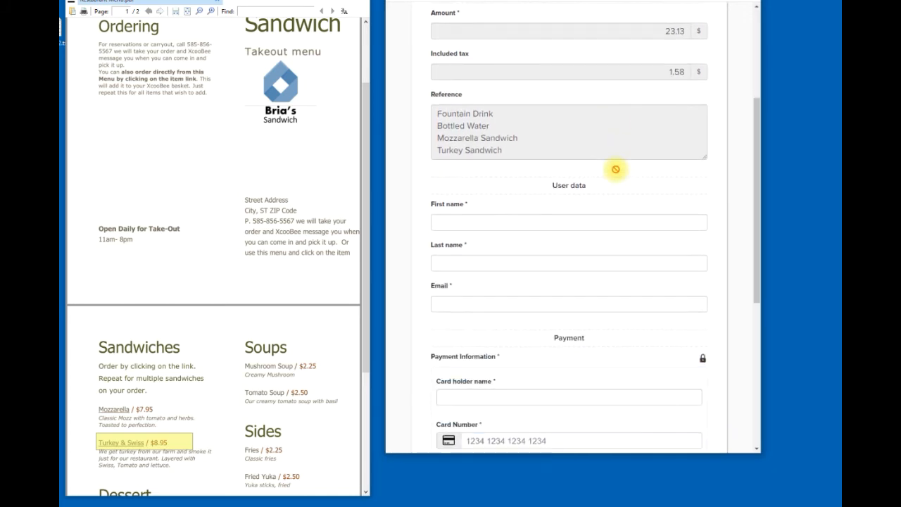
scroll(465, 211, "down", 2)
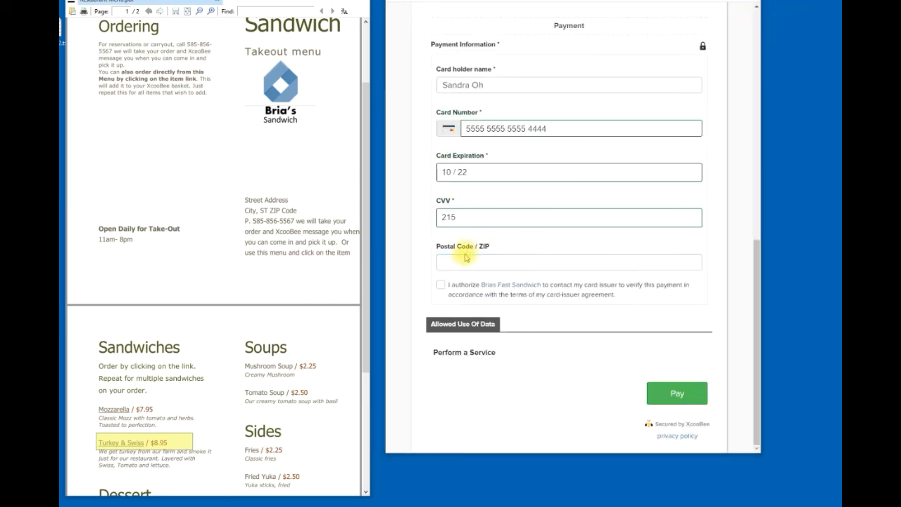
left_click(465, 252)
type("25642")
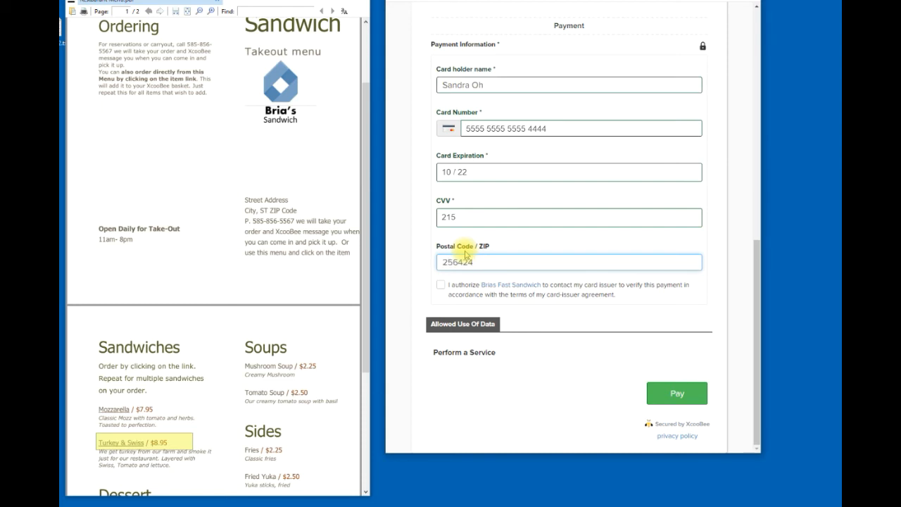
left_click(441, 285)
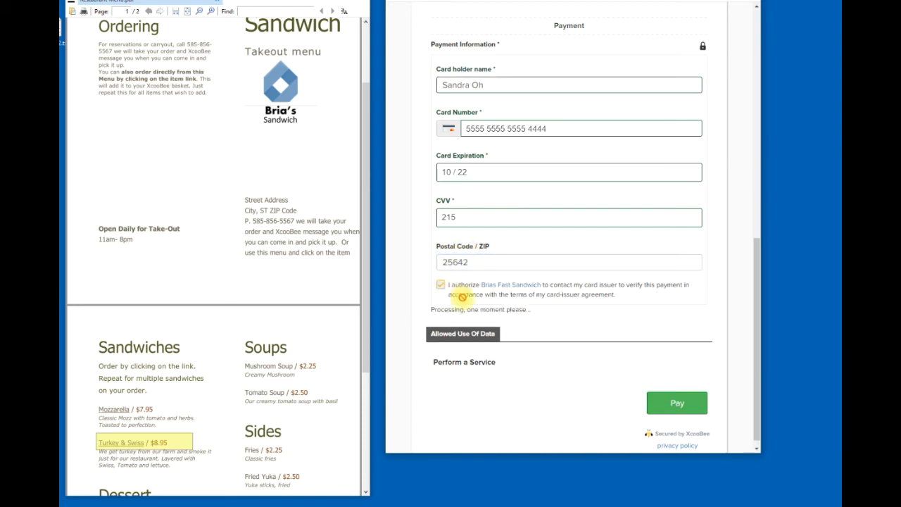
left_click(684, 405)
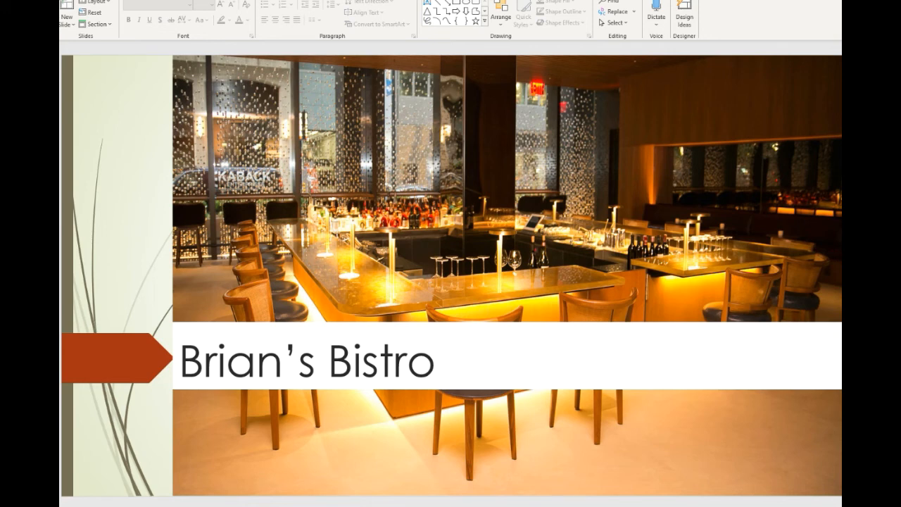
key("Page_Down")
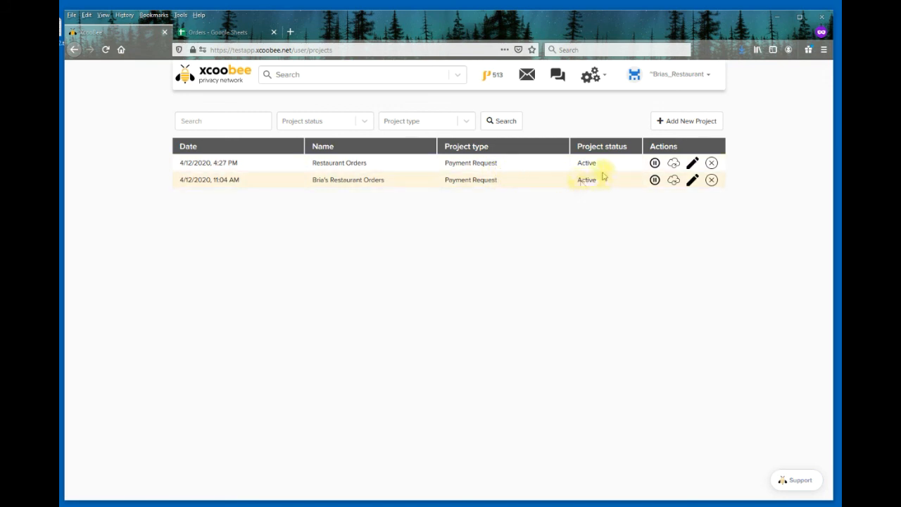
- Configure a QR code for the Restaurant Orders project with amount 12.95, tax 1.25 and reference "Burger"
left_click(673, 163)
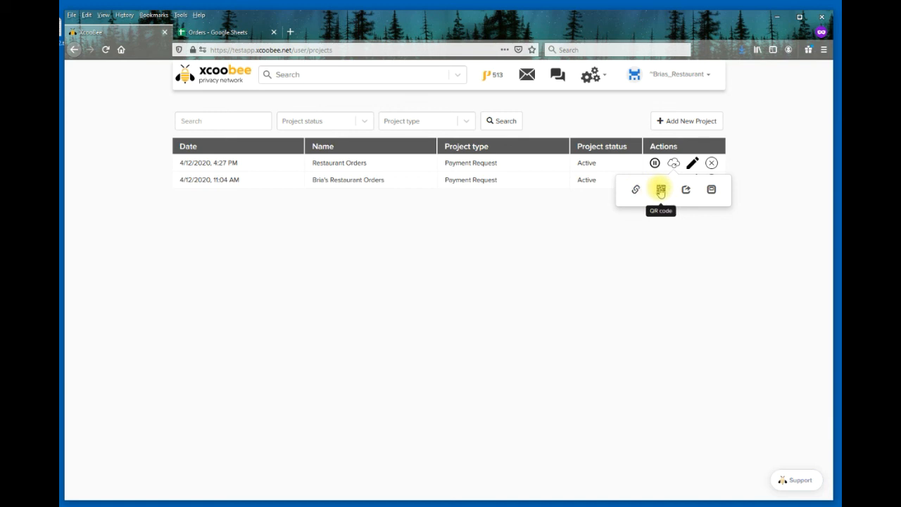
left_click(660, 190)
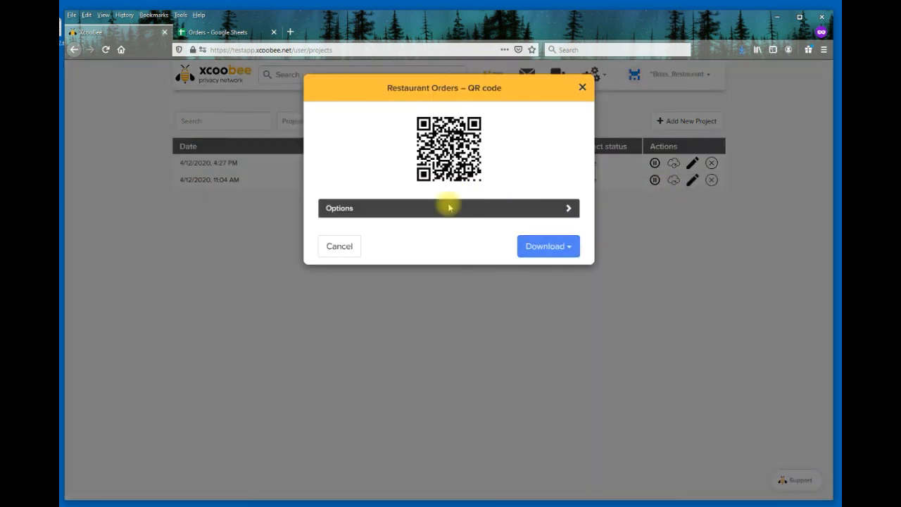
left_click(564, 206)
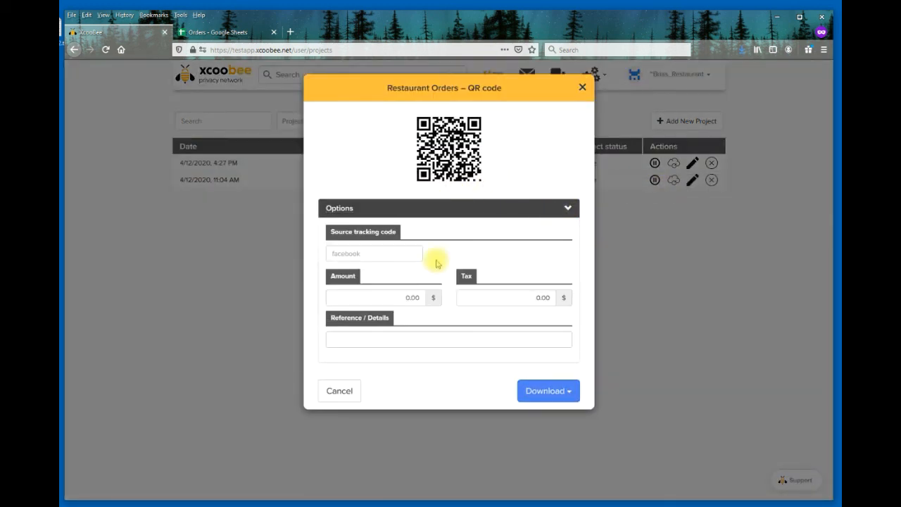
left_click(389, 297)
type("12.95")
key("Tab")
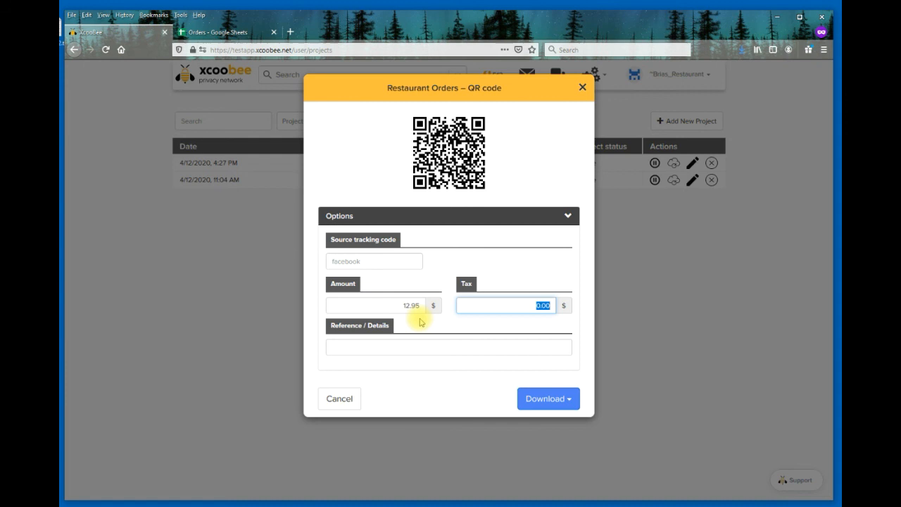
type("1.25")
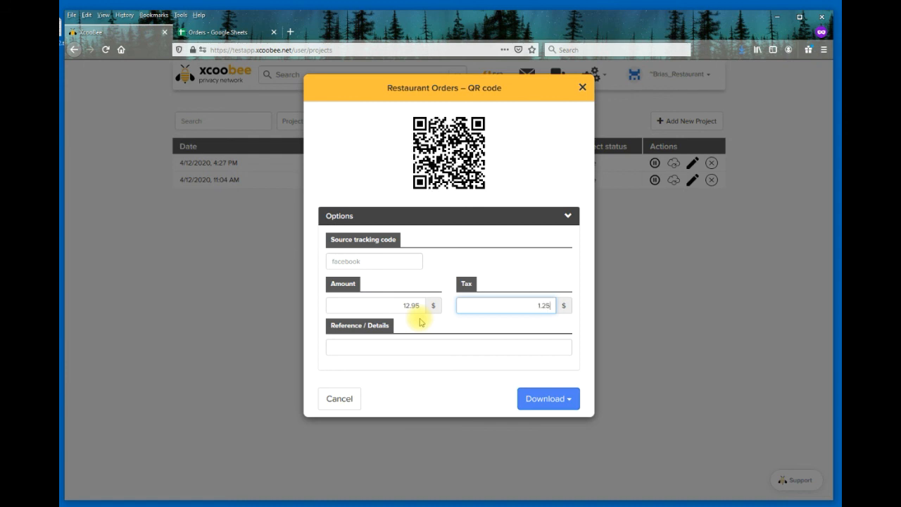
key("Tab")
type("Burger")
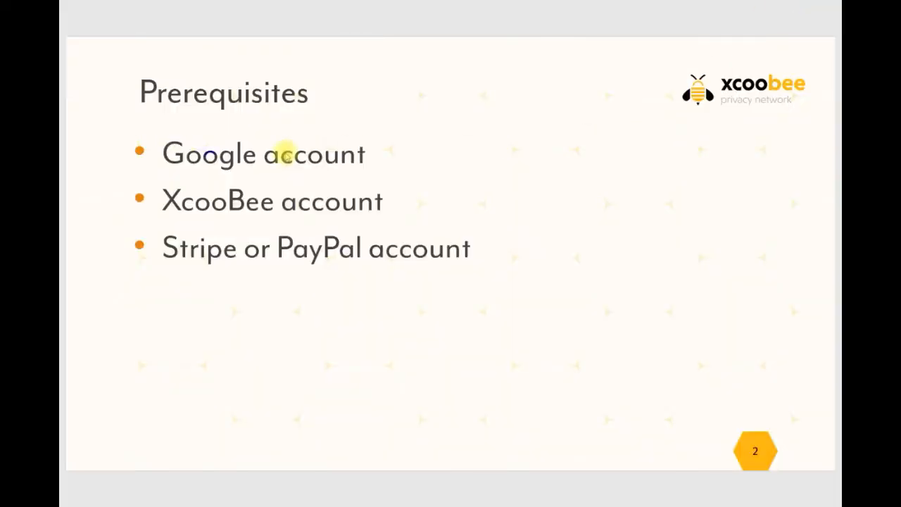
key("Page_Down")
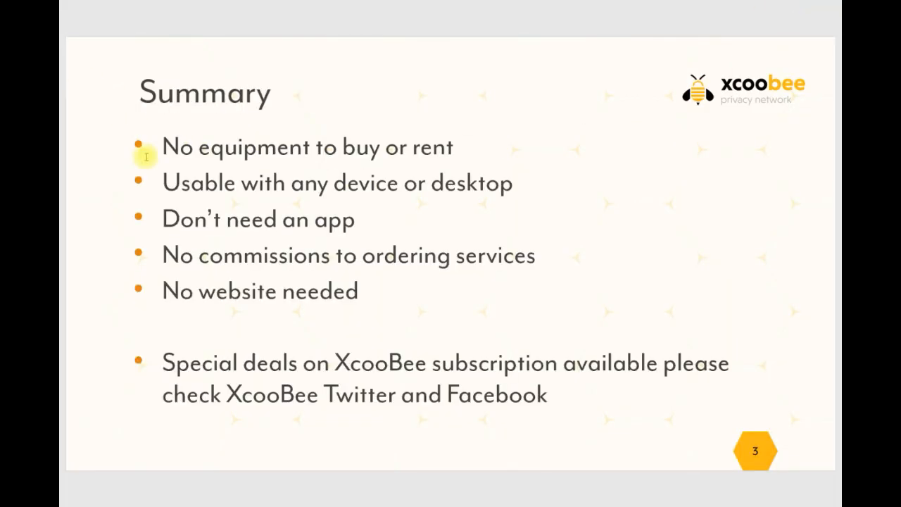